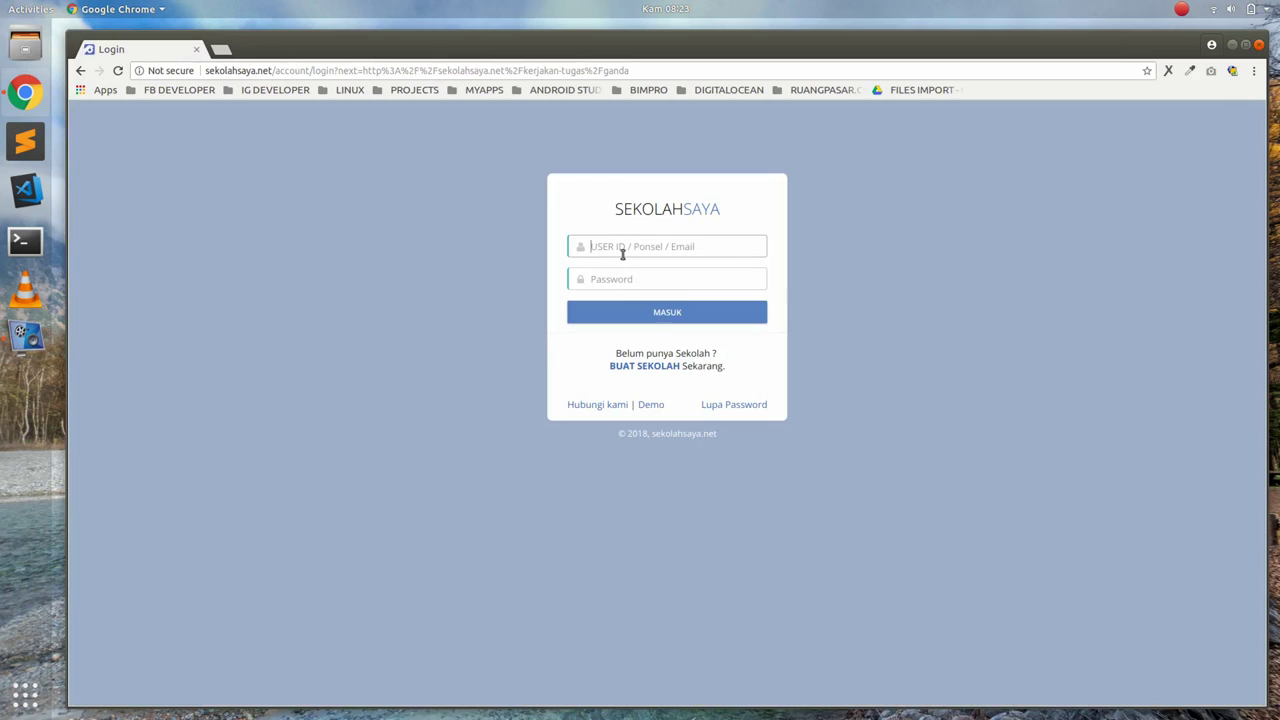
Log in to SekolahSaya with the student's user ID and password
text(7881)
key(Tab)
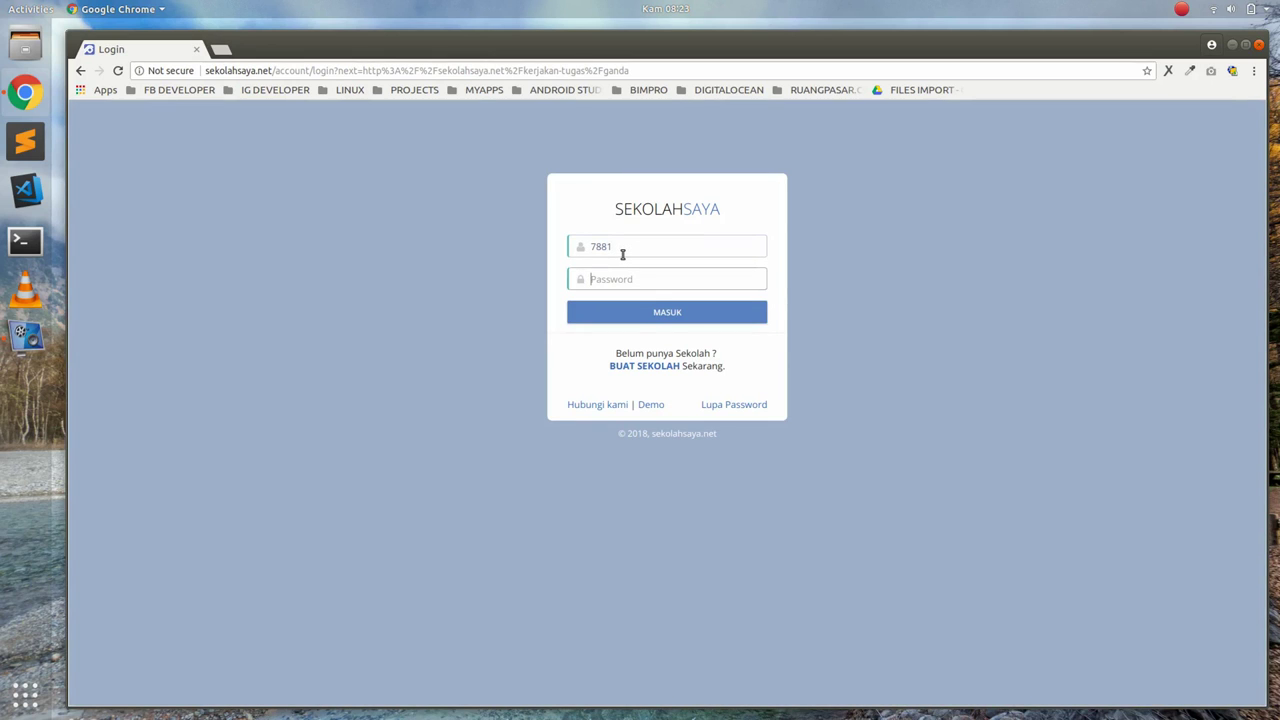
text(•••••)
key(Return)
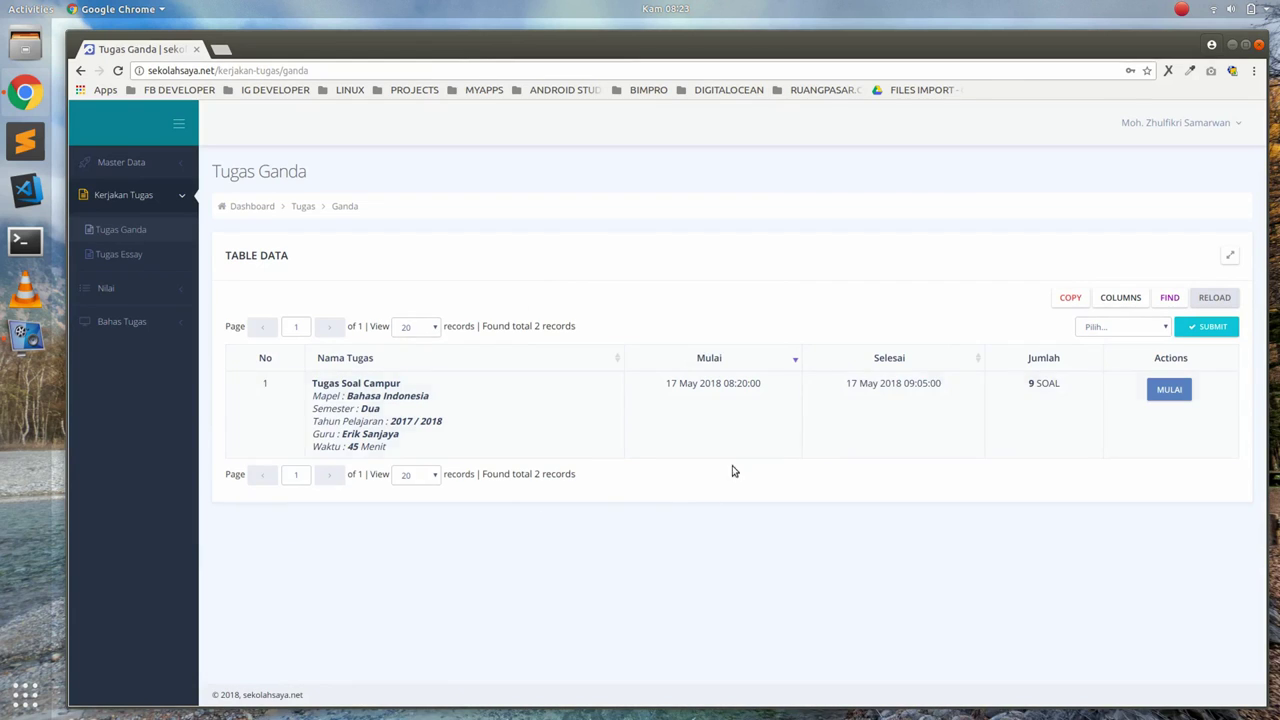
Start the Tugas Soal Campur assignment from the Tugas Ganda list
click(125, 230)
click(1170, 390)
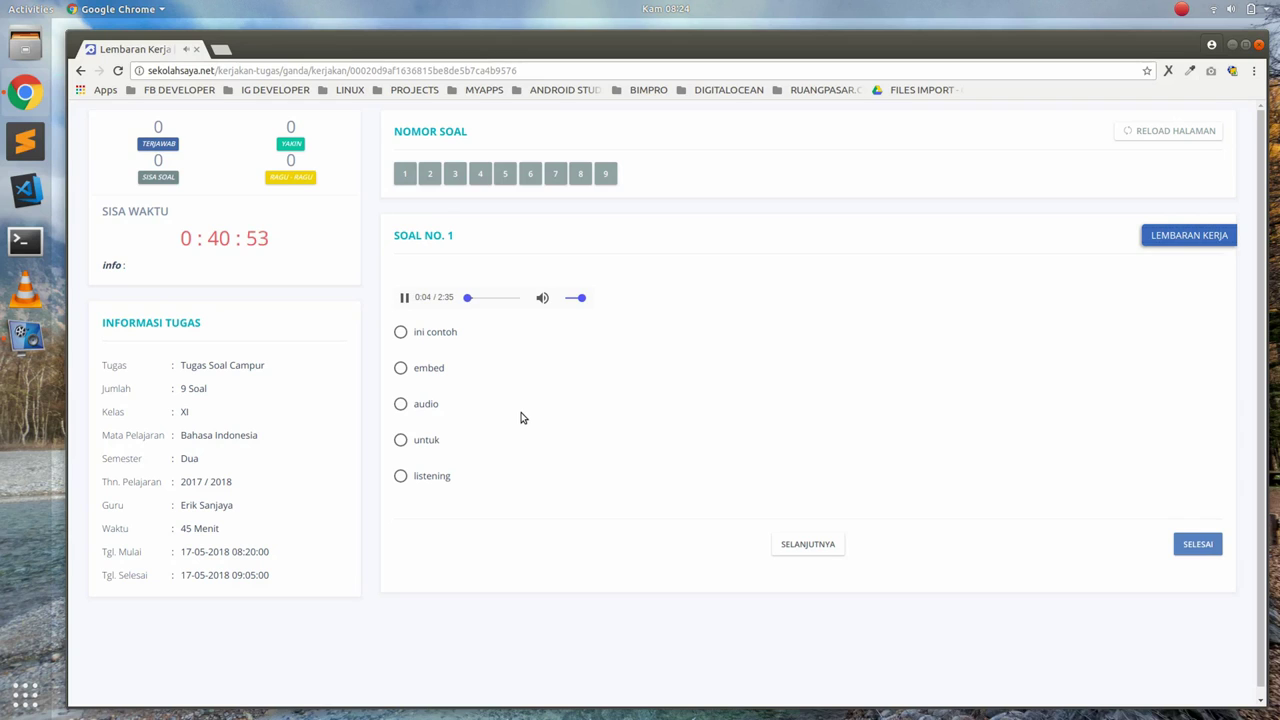
Answer question 1 with 'listening', flag it as doubtful, and move on to question 2
click(400, 477)
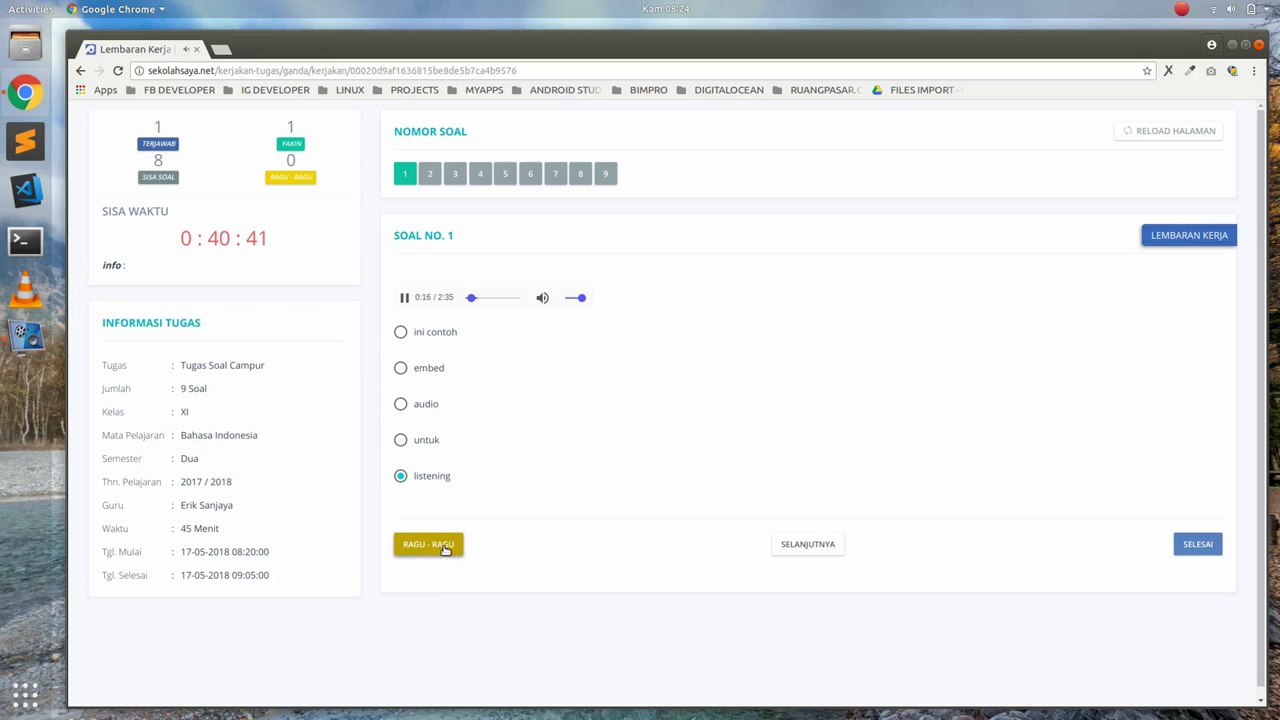
click(445, 549)
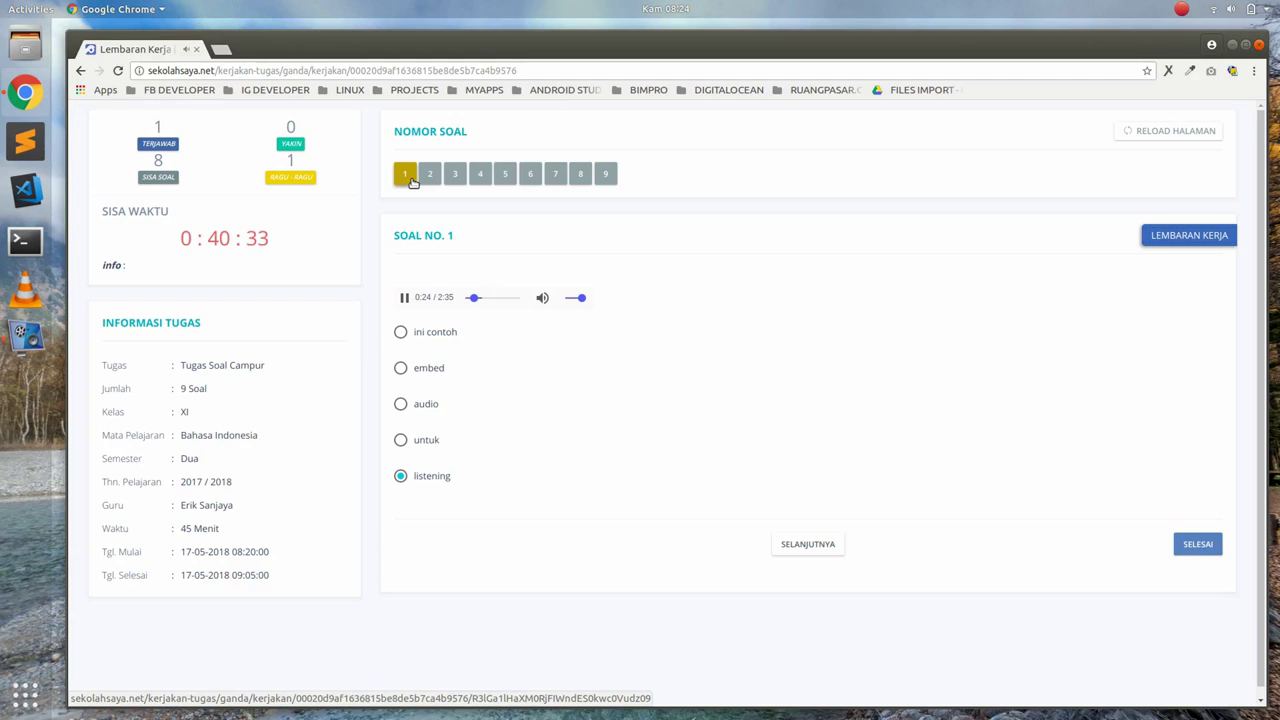
click(810, 545)
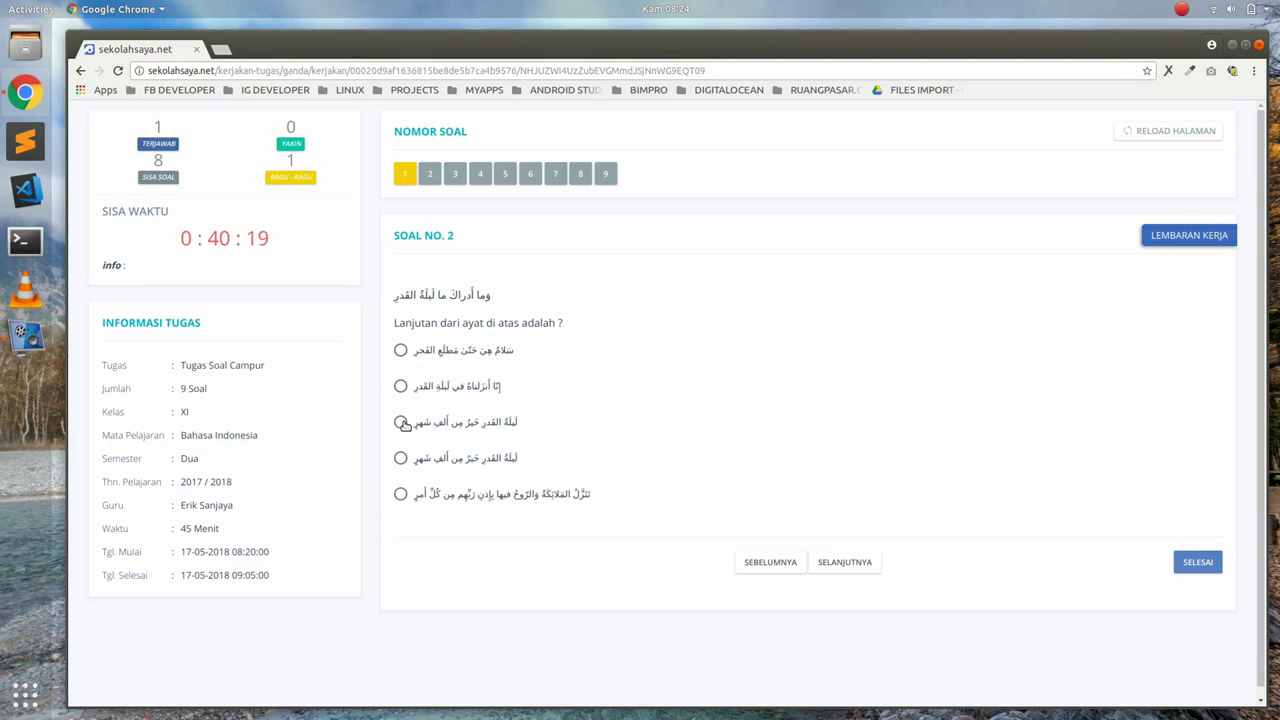
Answer question 2 with the third option and question 6 with frac18, then advance to question 7
click(858, 566)
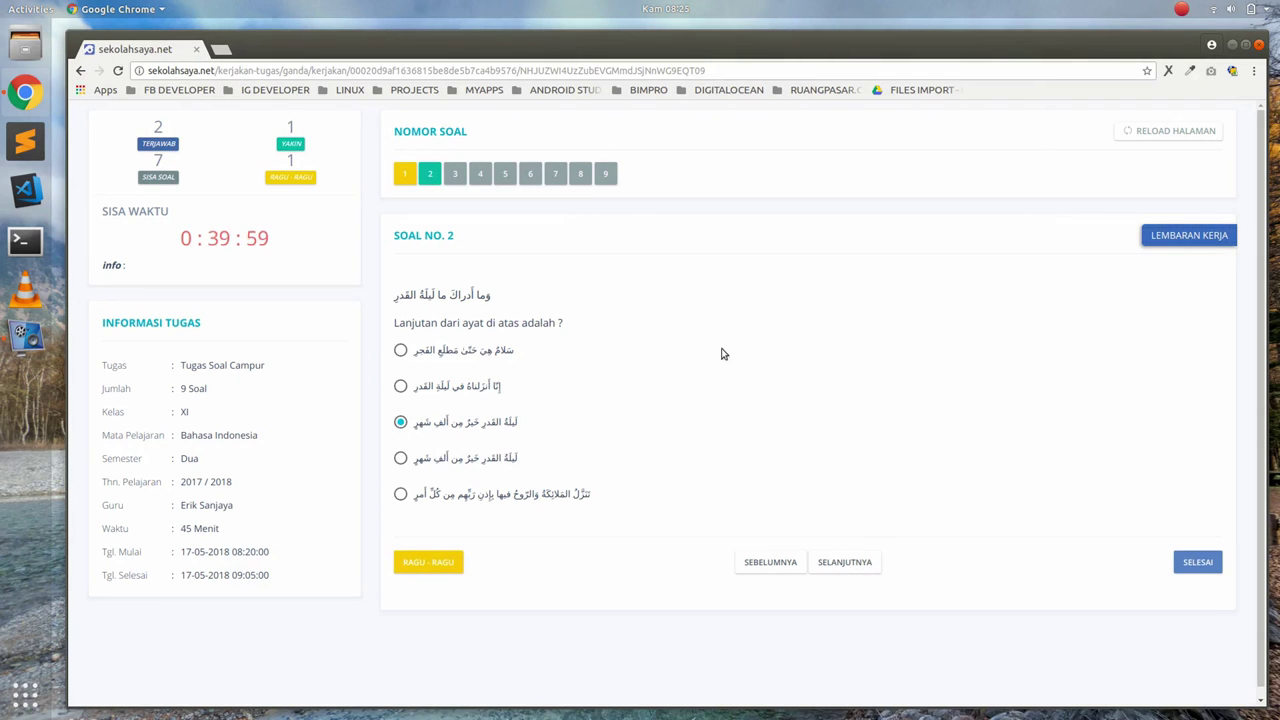
click(530, 176)
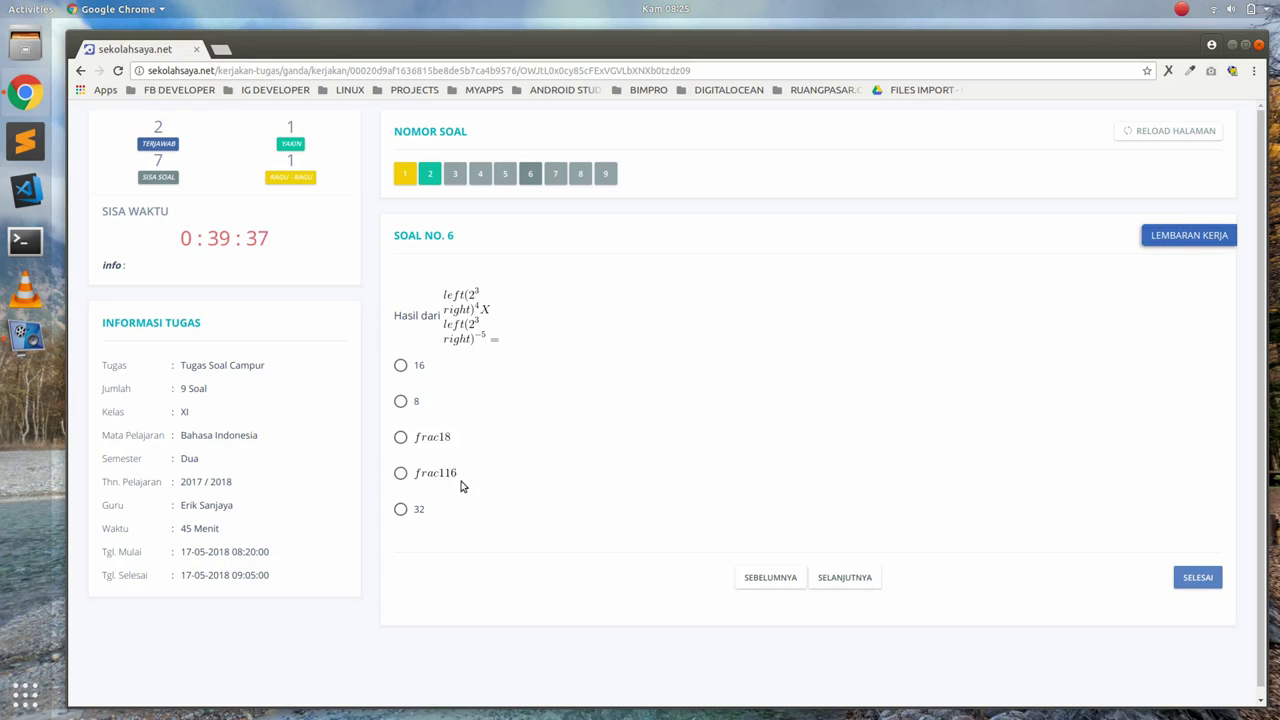
click(401, 437)
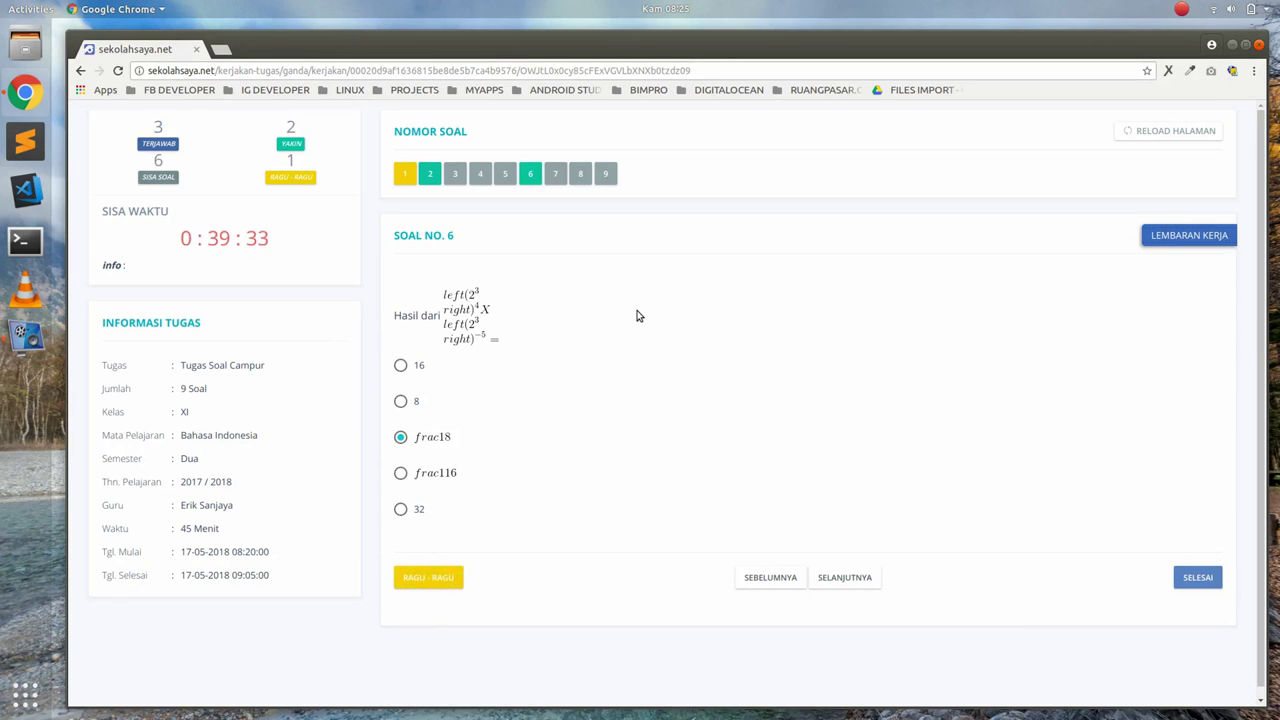
click(832, 580)
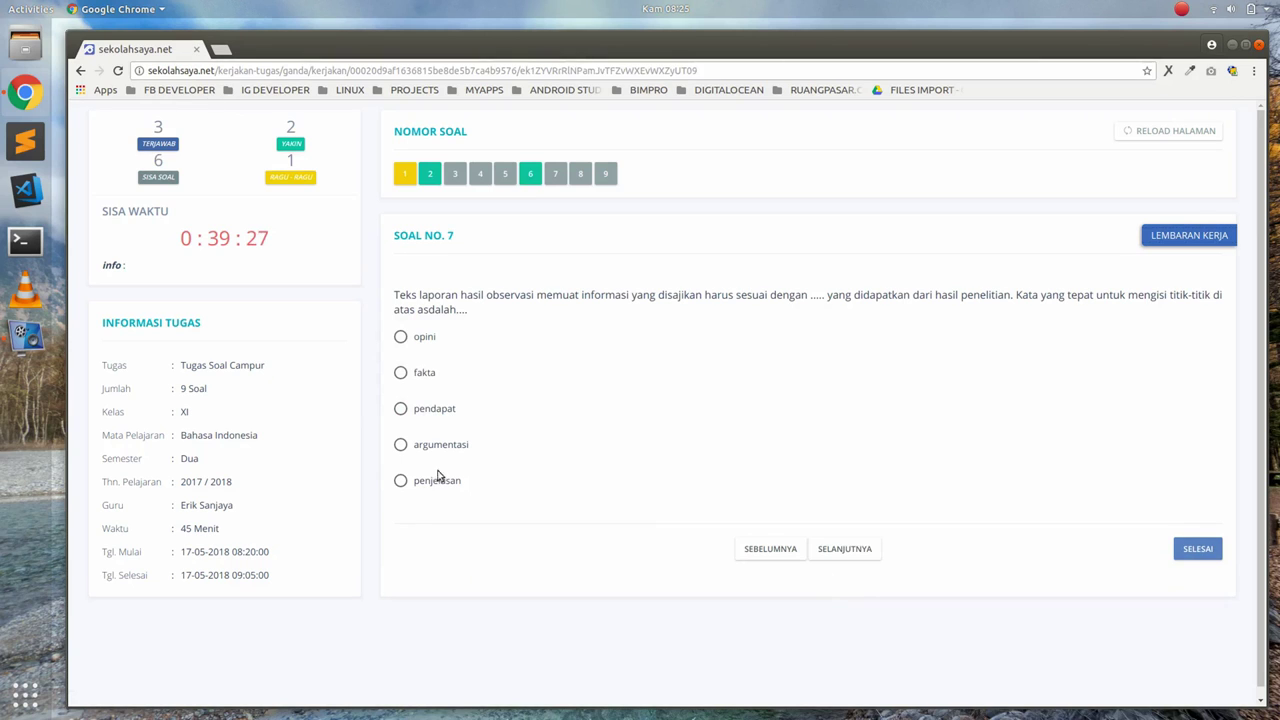
Answer question 7 with 'pendapat' and question 8 with 'merupakan hasil penelitian terkini'
click(421, 409)
click(825, 552)
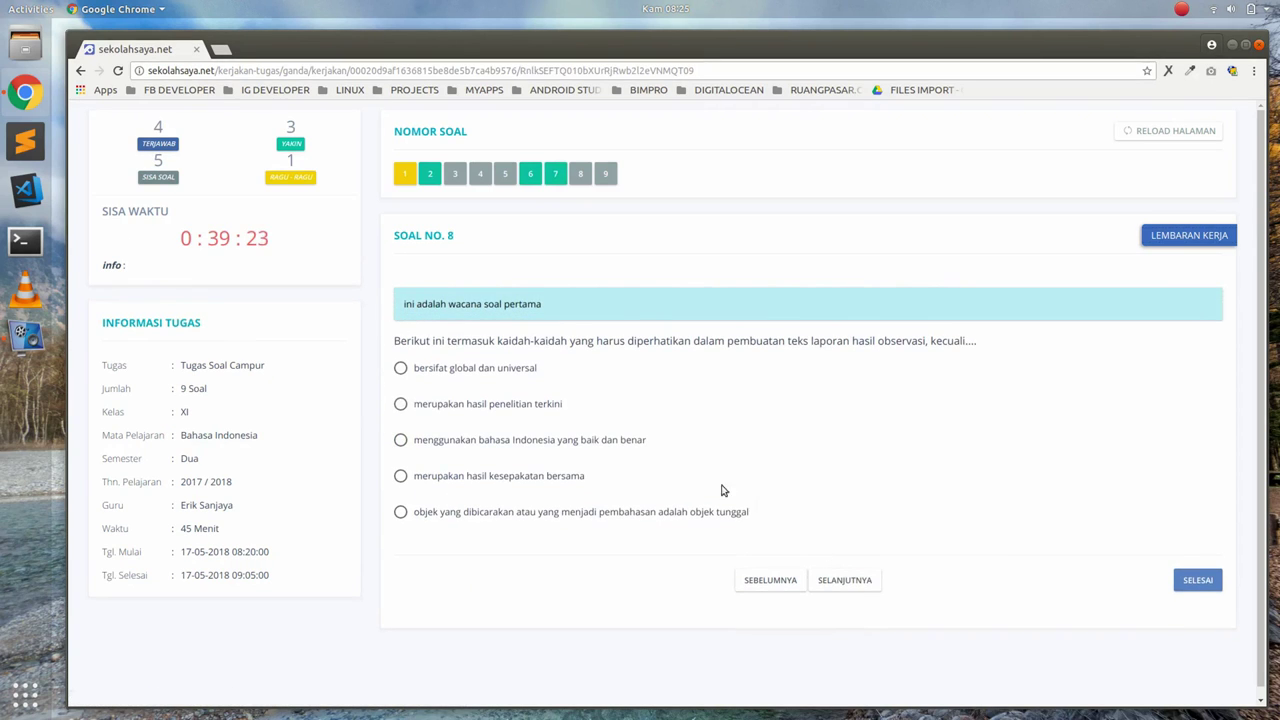
click(508, 408)
Play question 9's cat video and answer it with 'burung'
click(845, 582)
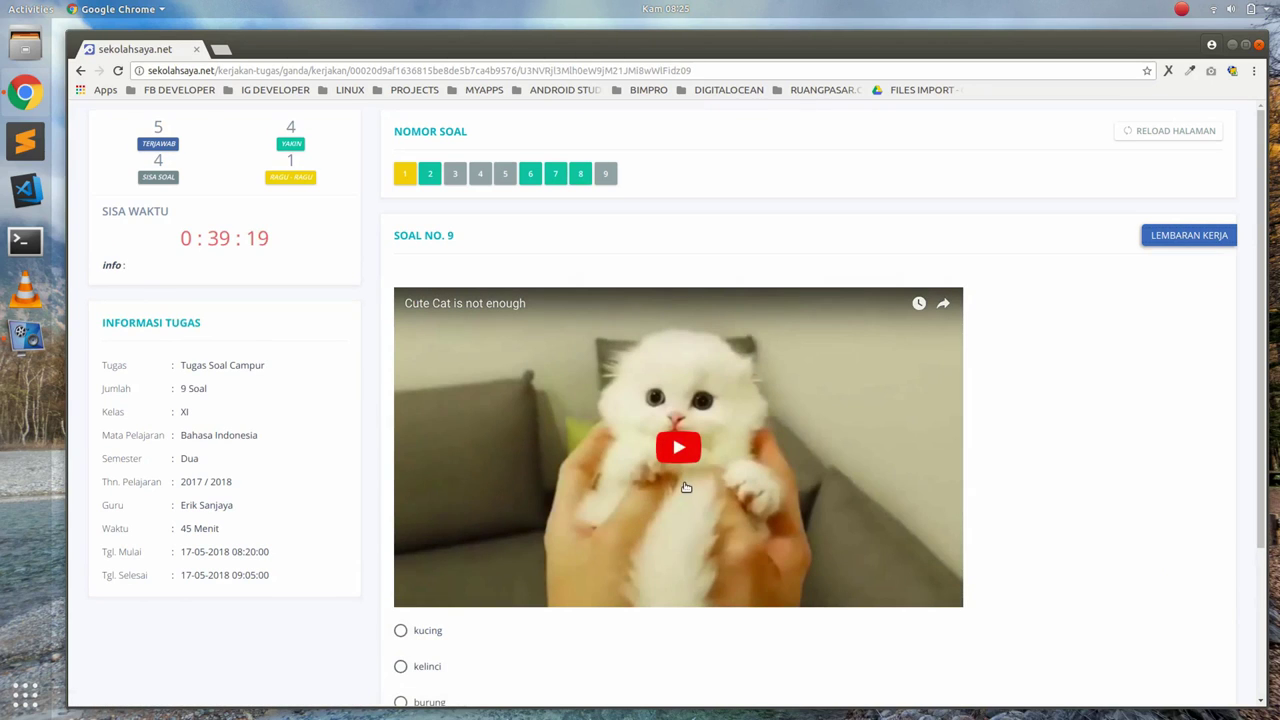
click(676, 450)
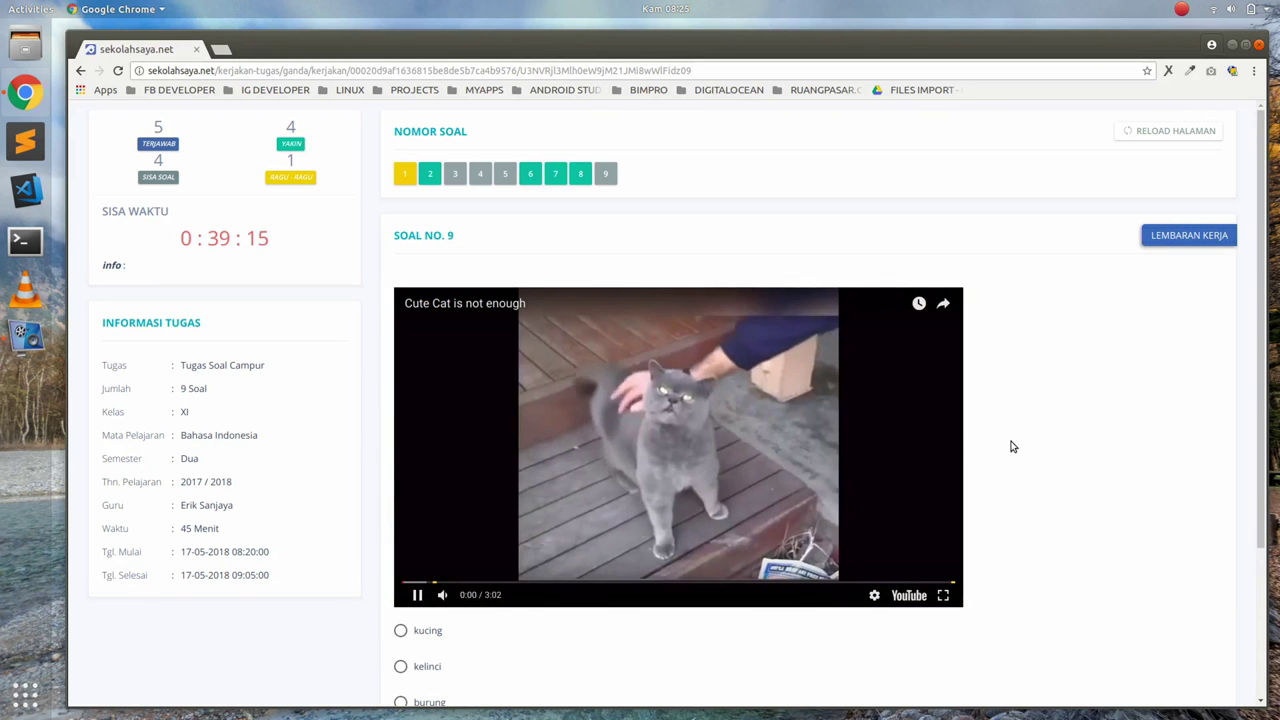
scroll(1010, 455, down, 4)
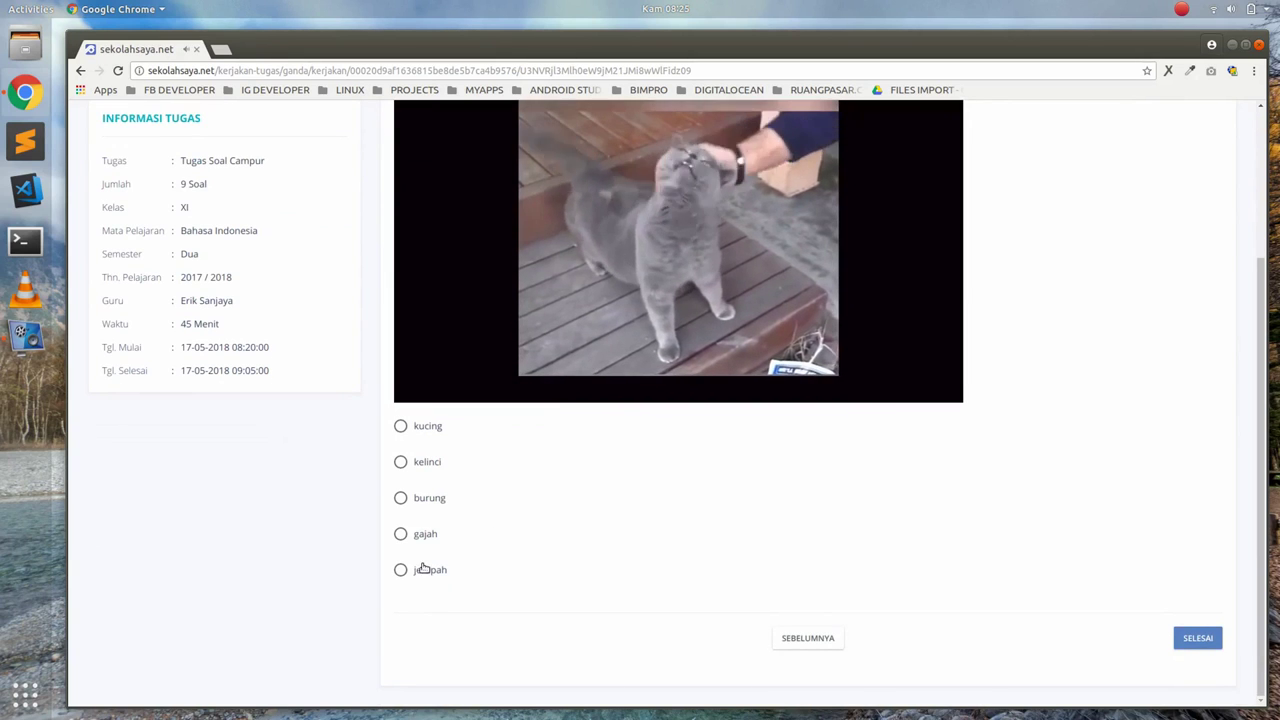
click(401, 499)
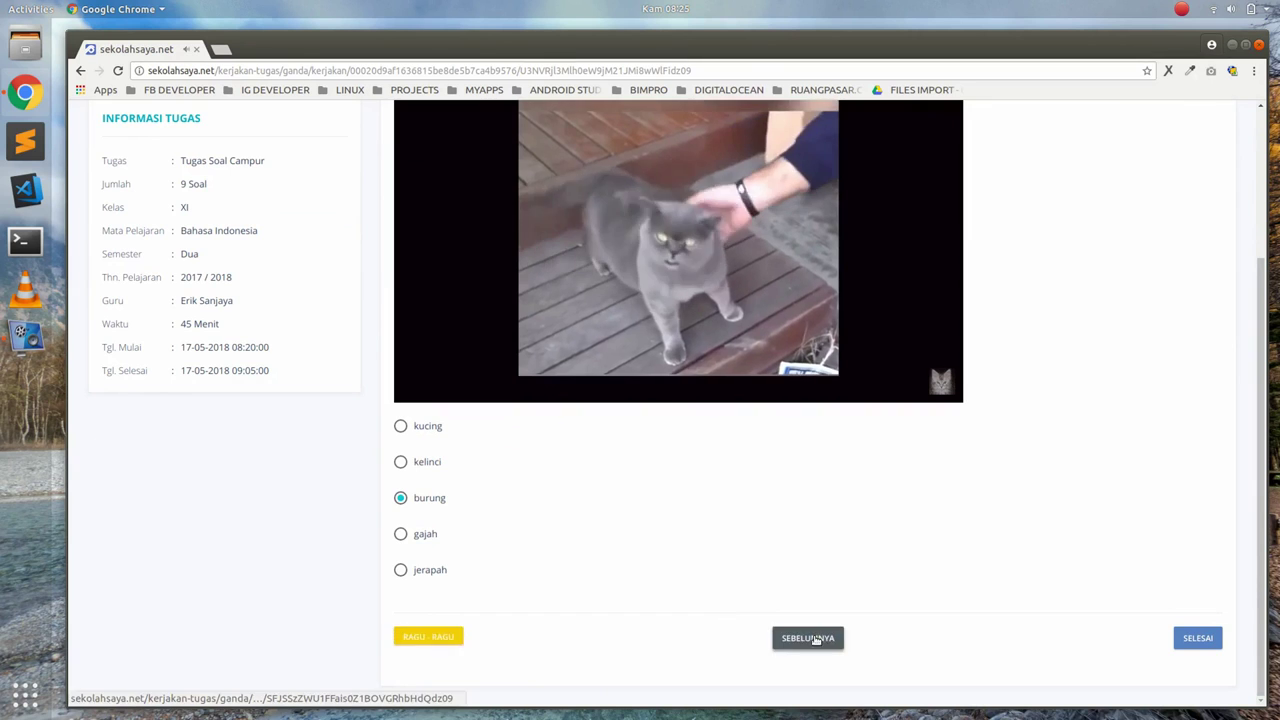
scroll(797, 560, up, 4)
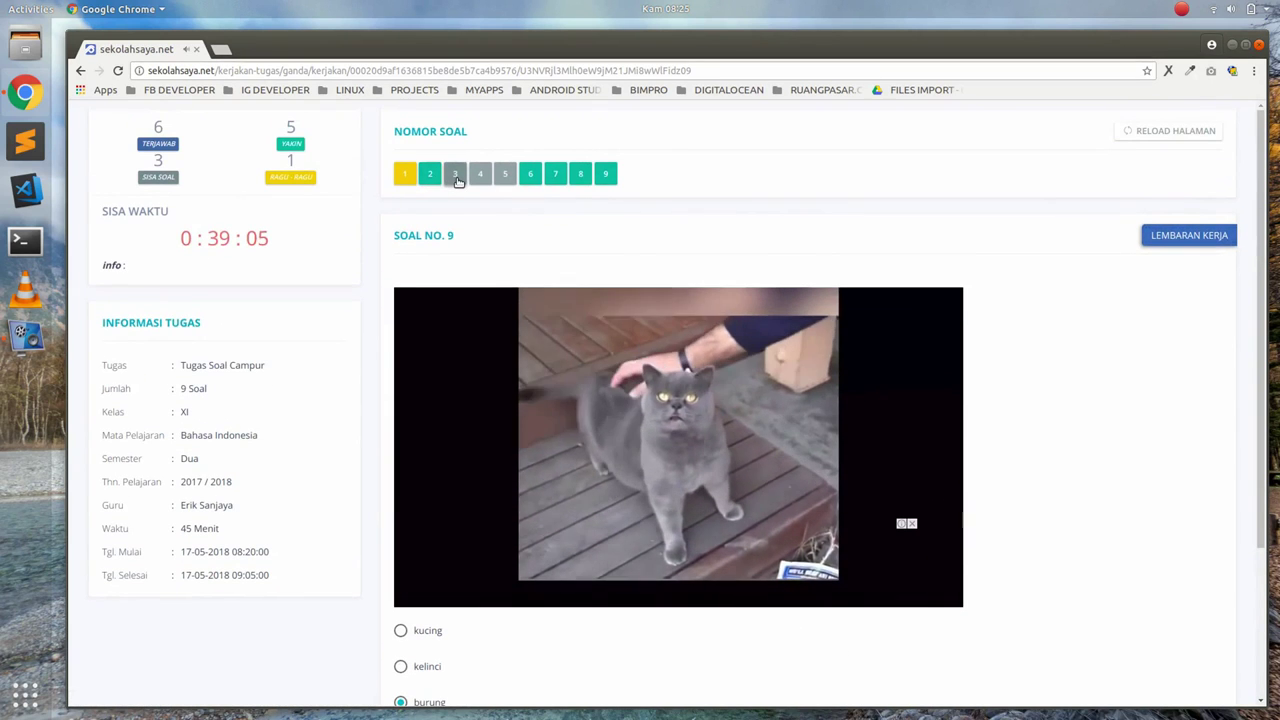
Answer question 3 with pilihan c and question 4 with pilihan b, flagging question 4 as doubtful
click(455, 176)
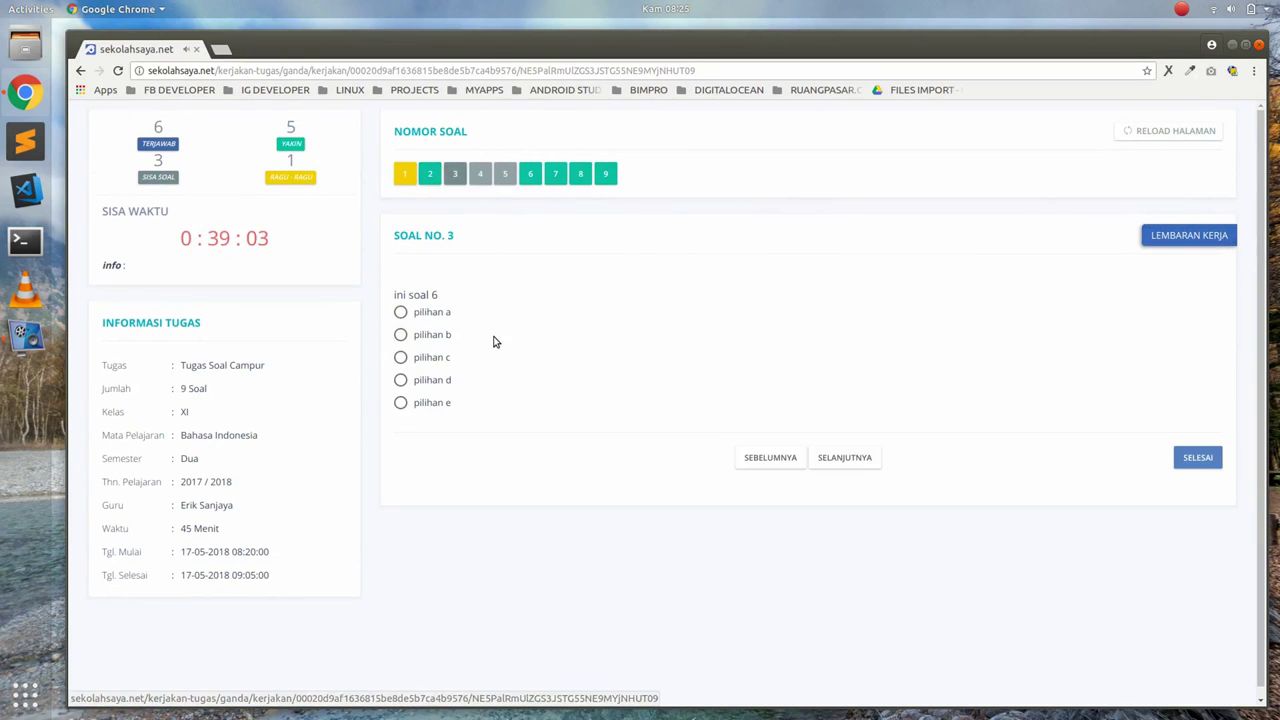
click(400, 357)
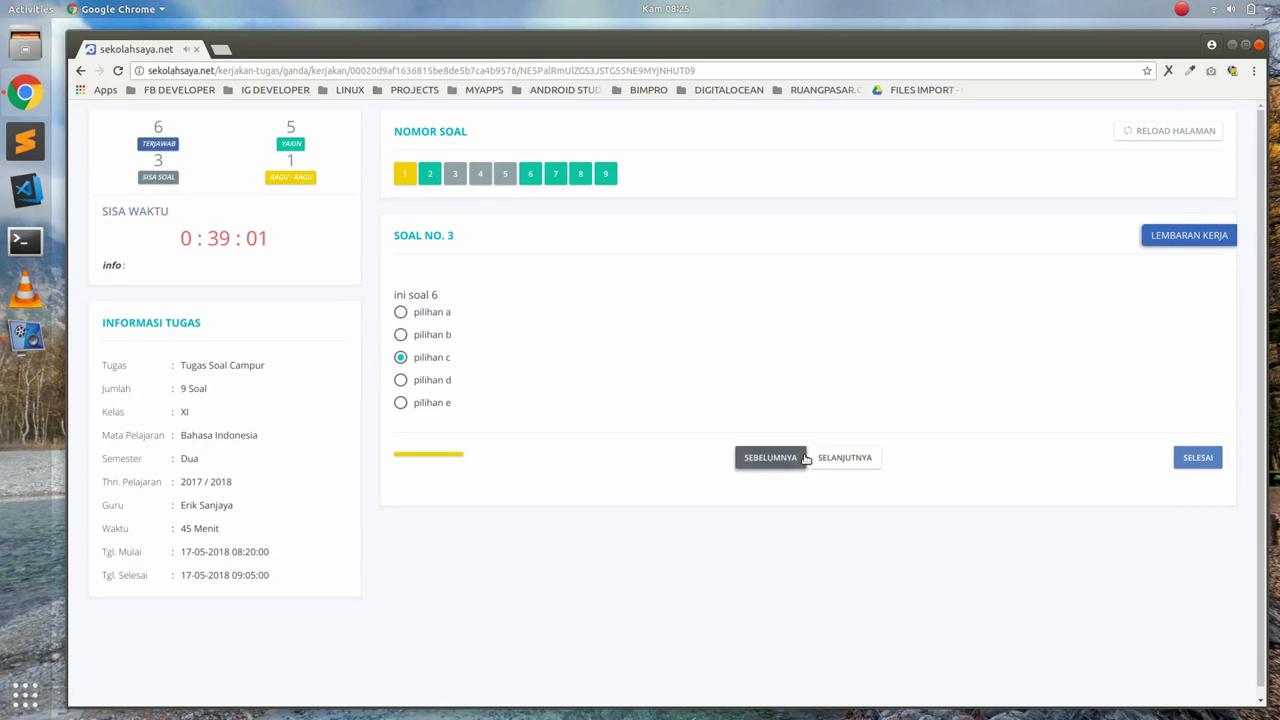
click(852, 460)
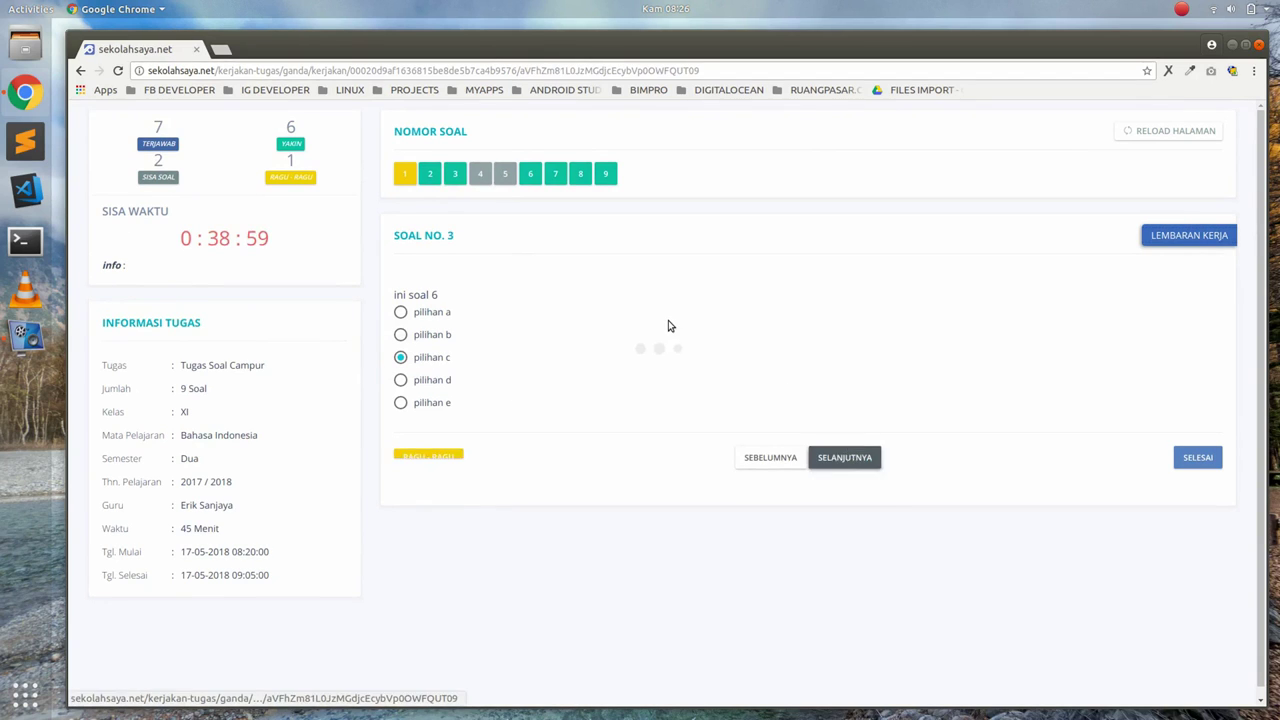
click(401, 381)
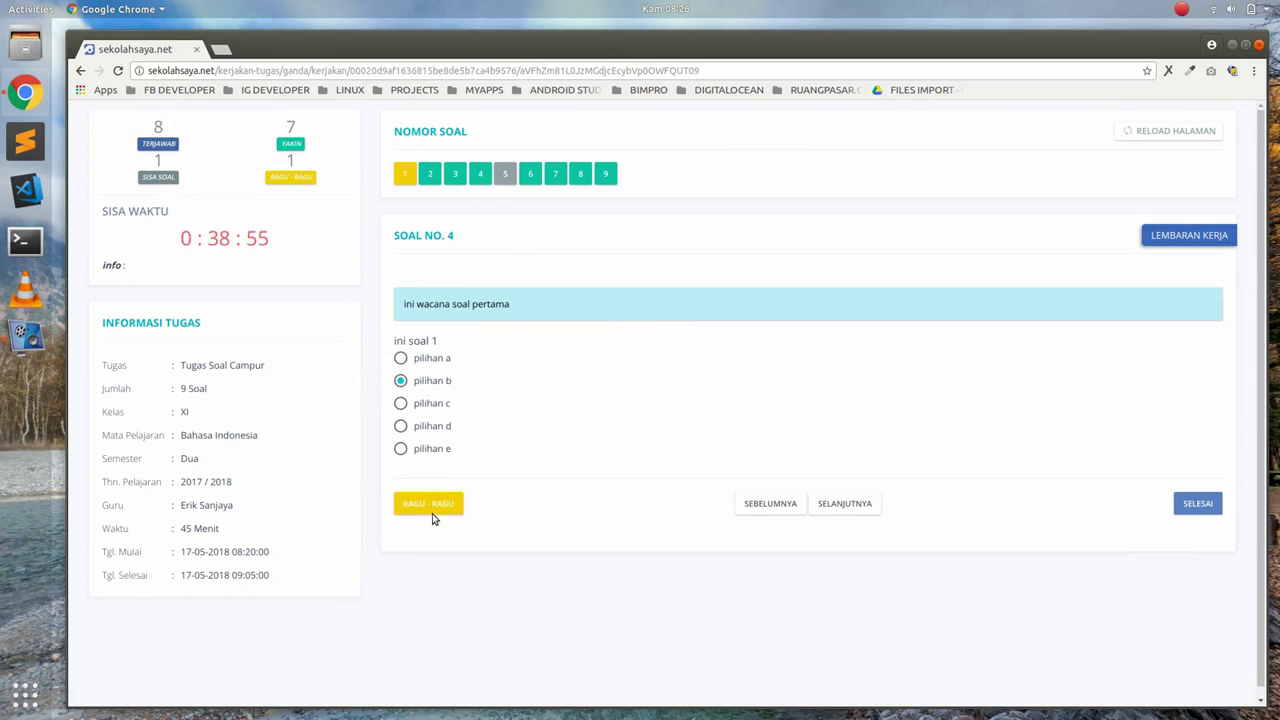
click(432, 505)
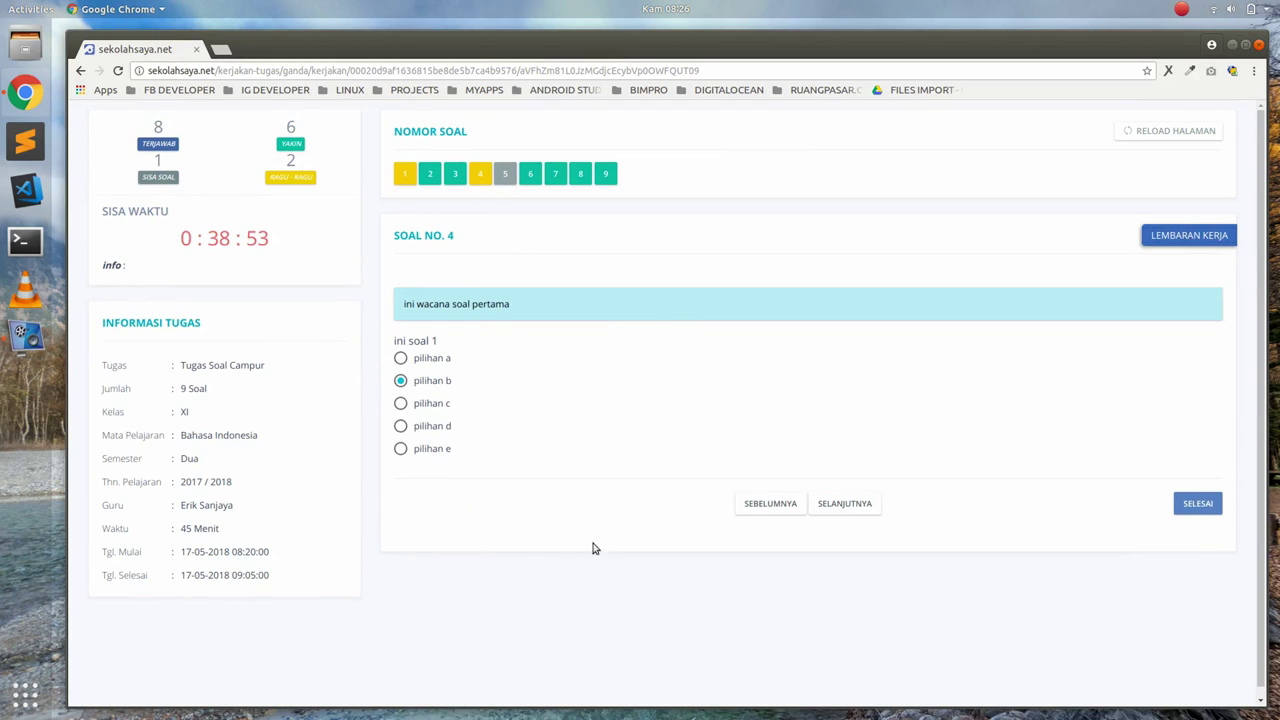
click(845, 505)
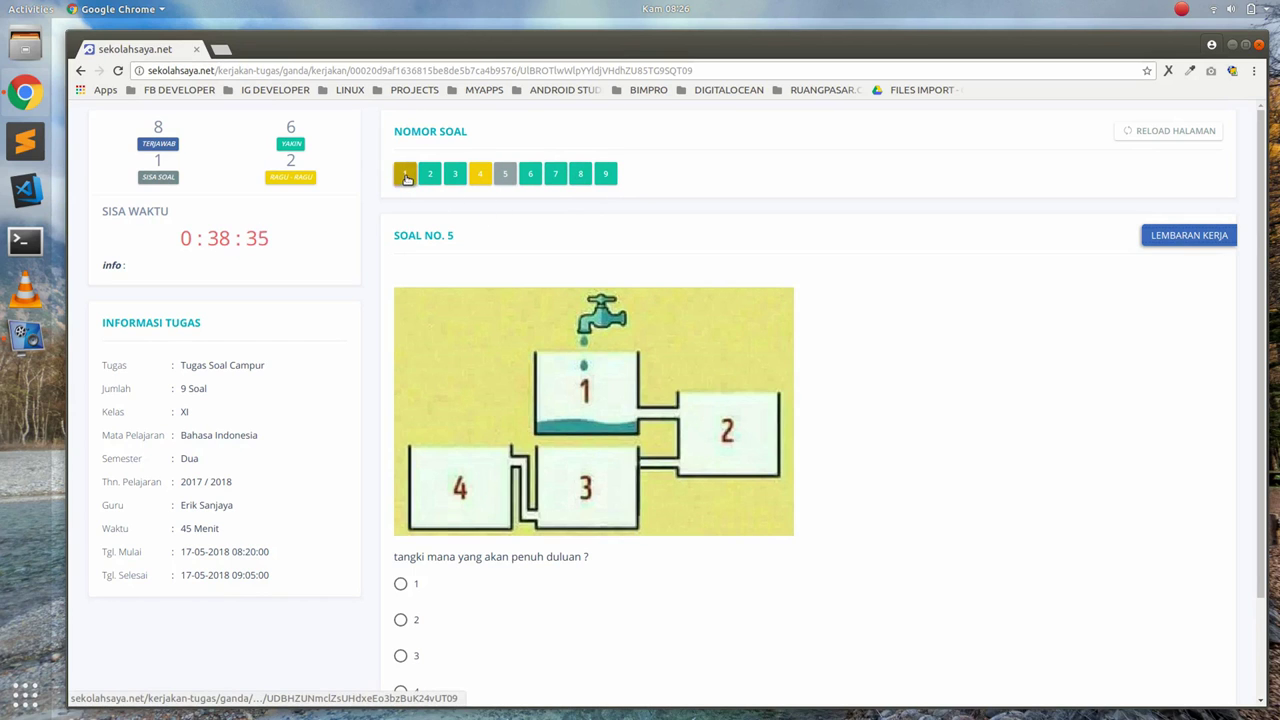
Answer question 5 with tank 2, completing all nine questions
scroll(371, 357, down, 1)
scroll(369, 355, up, 1)
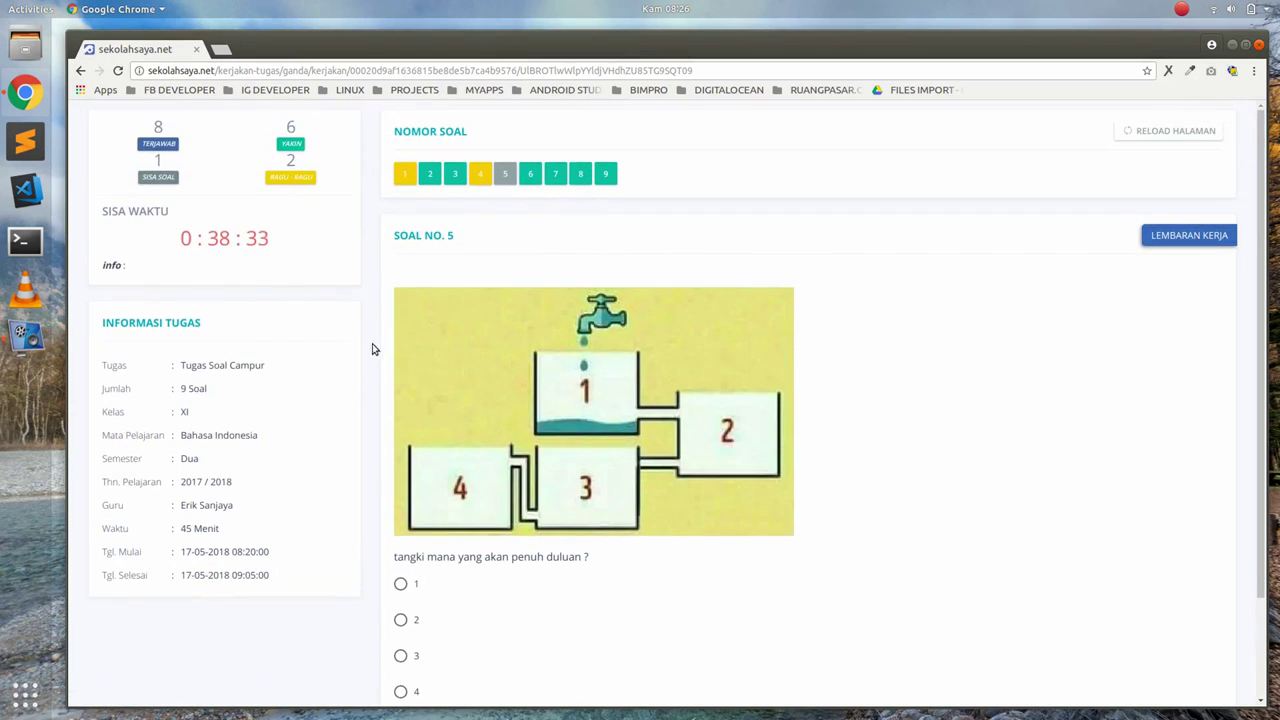
scroll(494, 243, down, 2)
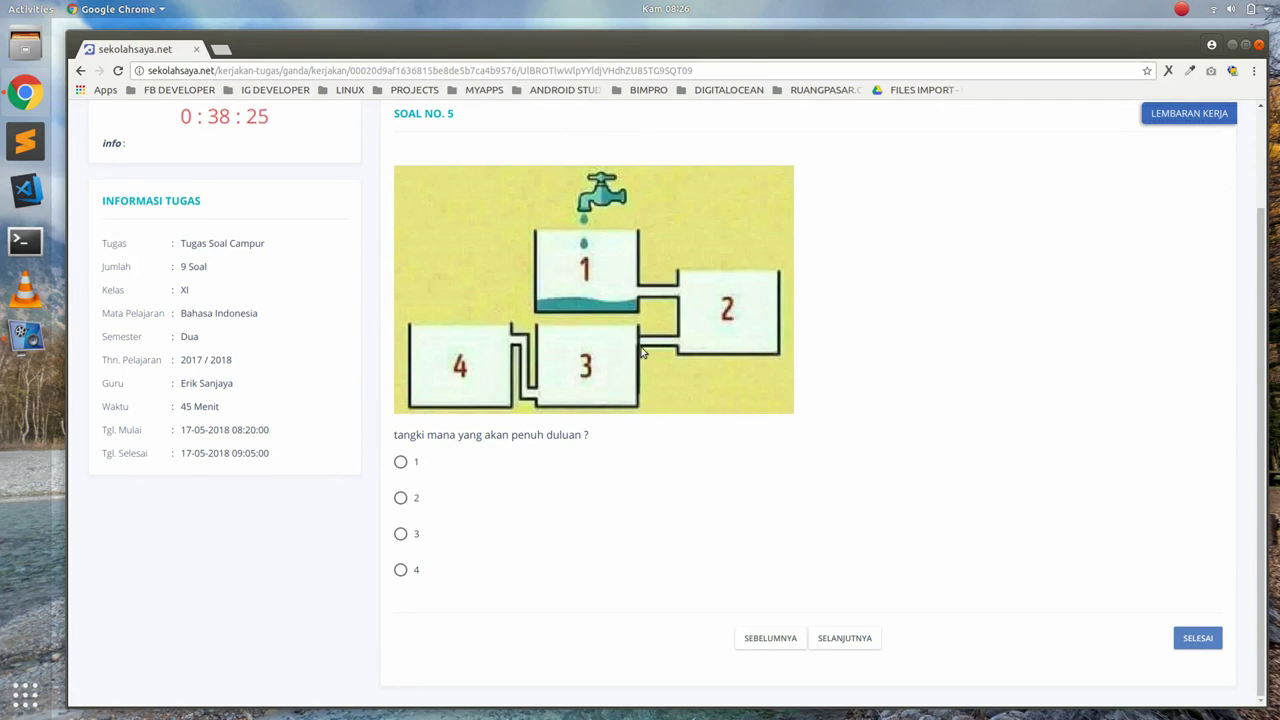
click(400, 497)
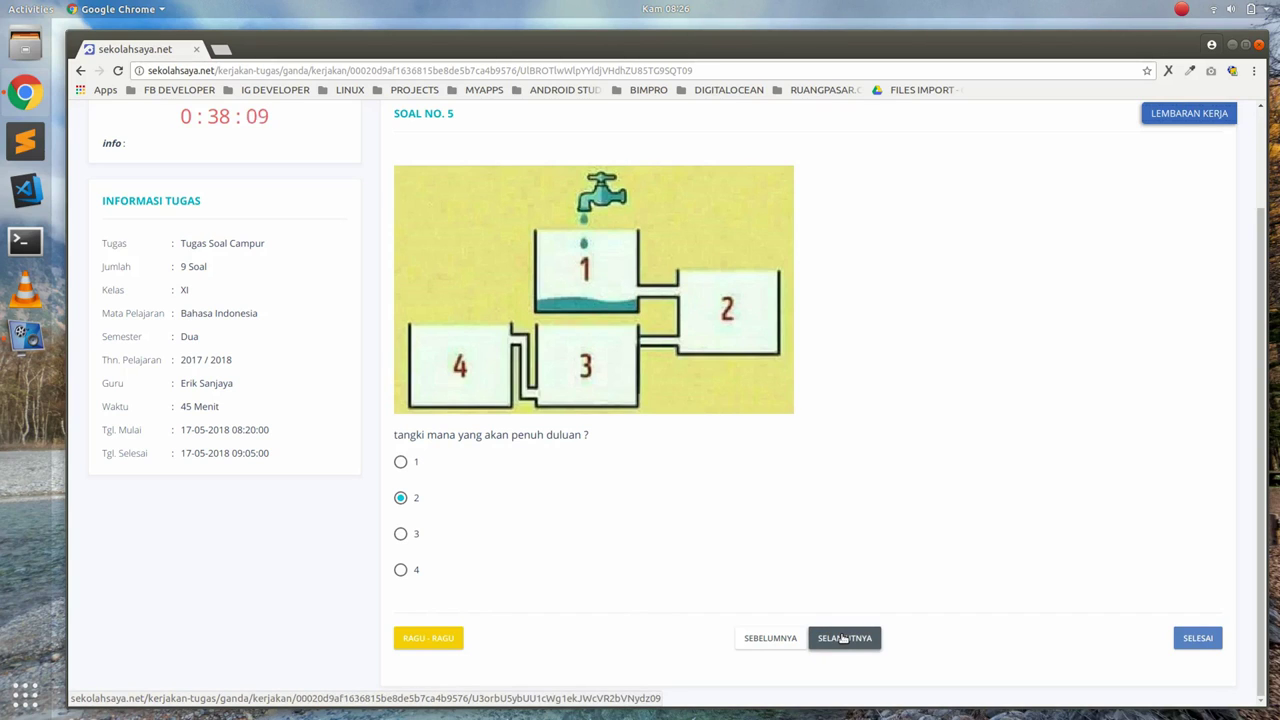
click(843, 638)
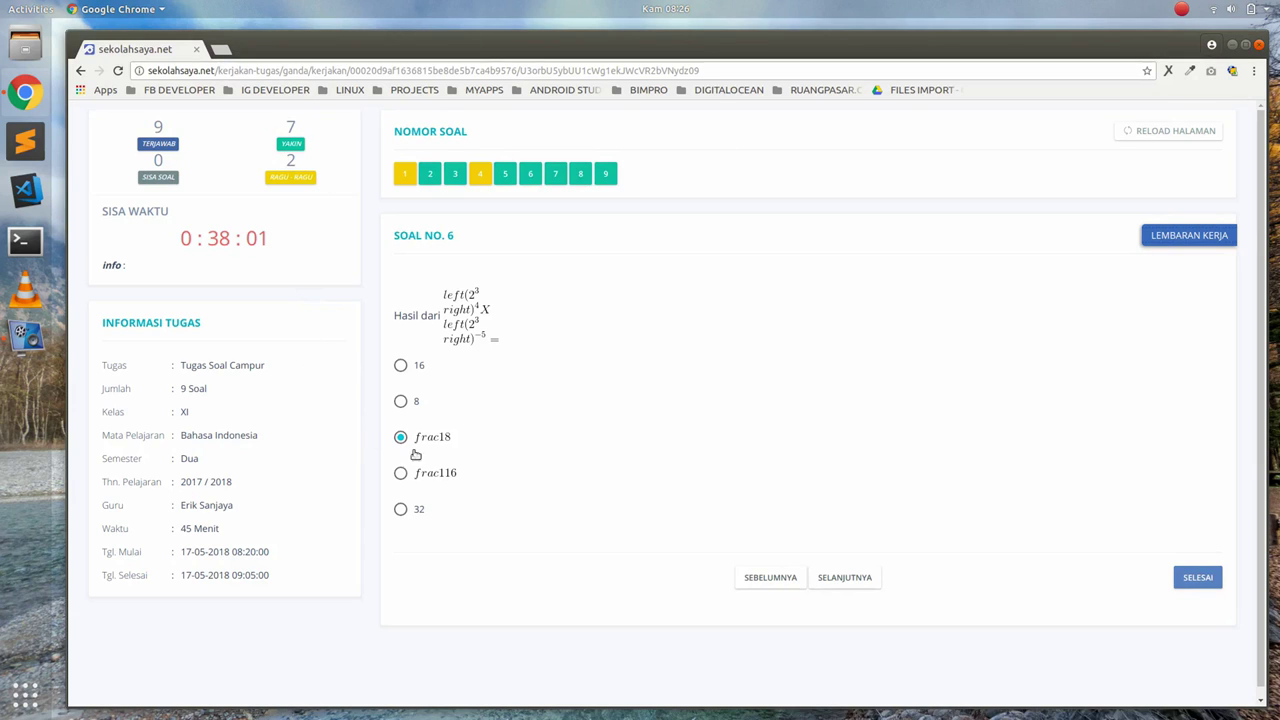
Submit the worksheet as finished, confirming Ya at 'Yakin sudah selesai?'
click(1203, 584)
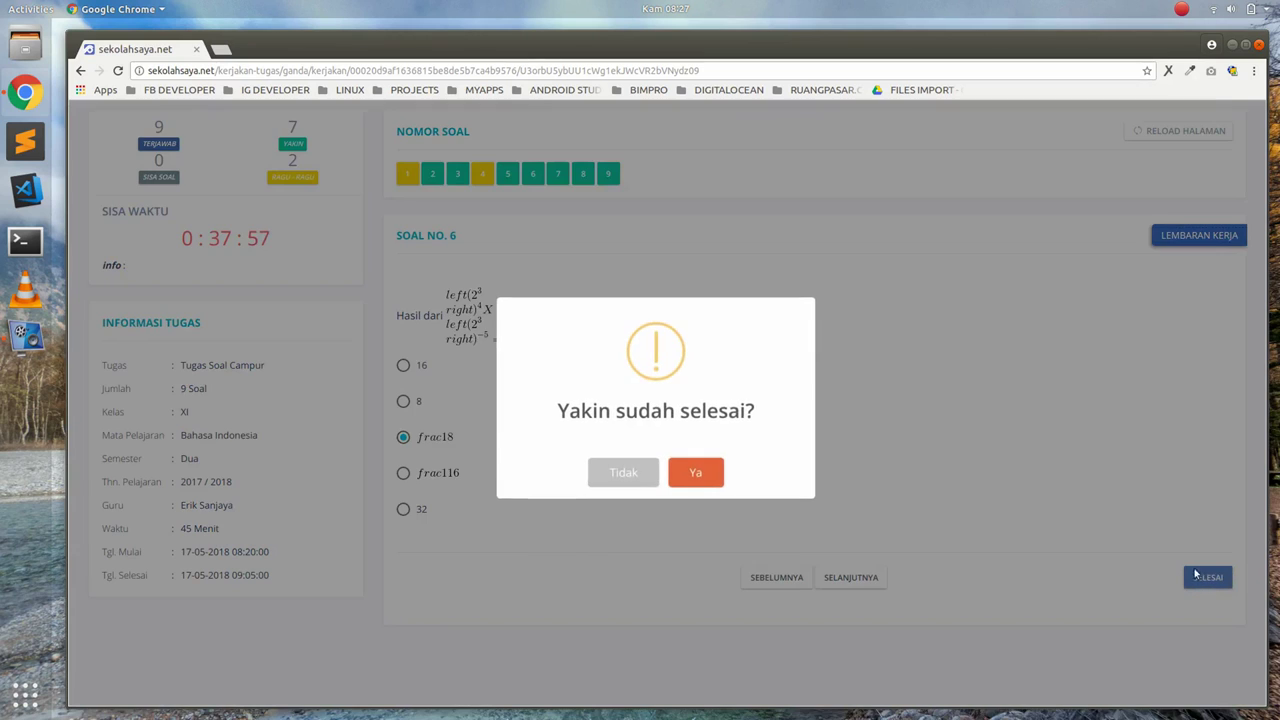
click(707, 487)
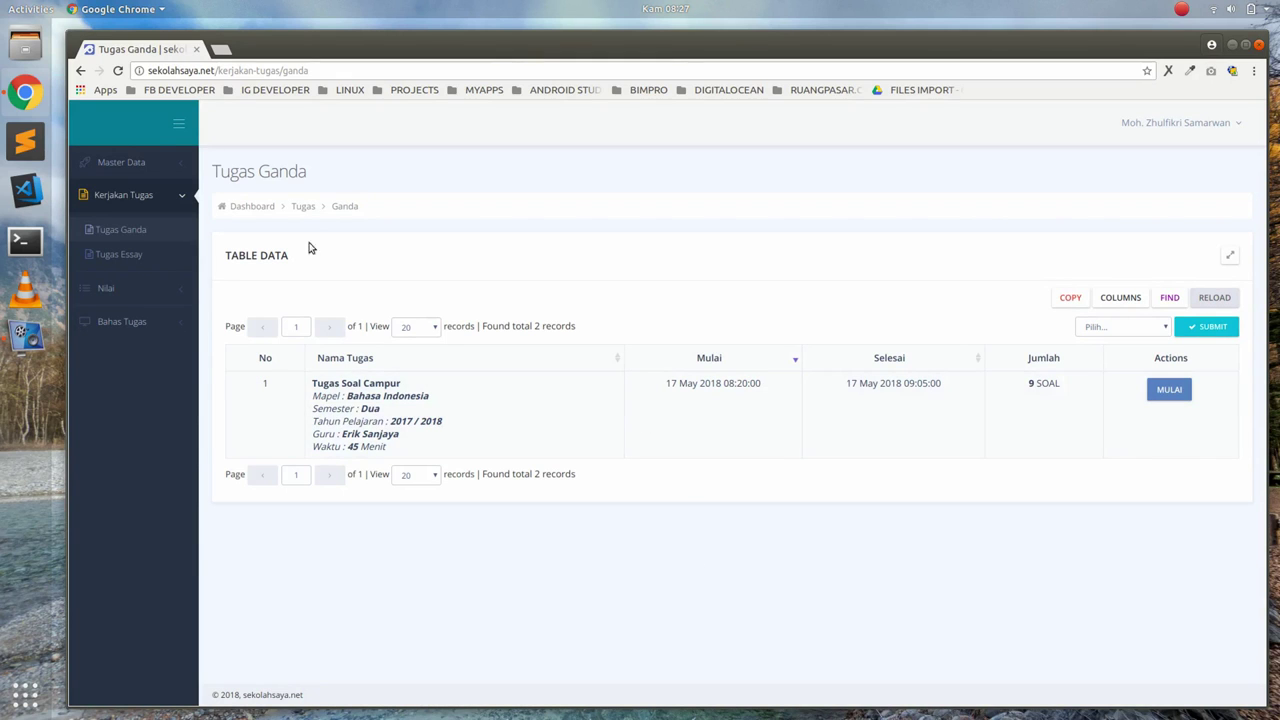
Review the Tugas Soal Campur result (score 33, grade D), then check the empty Nilai Essay list
click(118, 292)
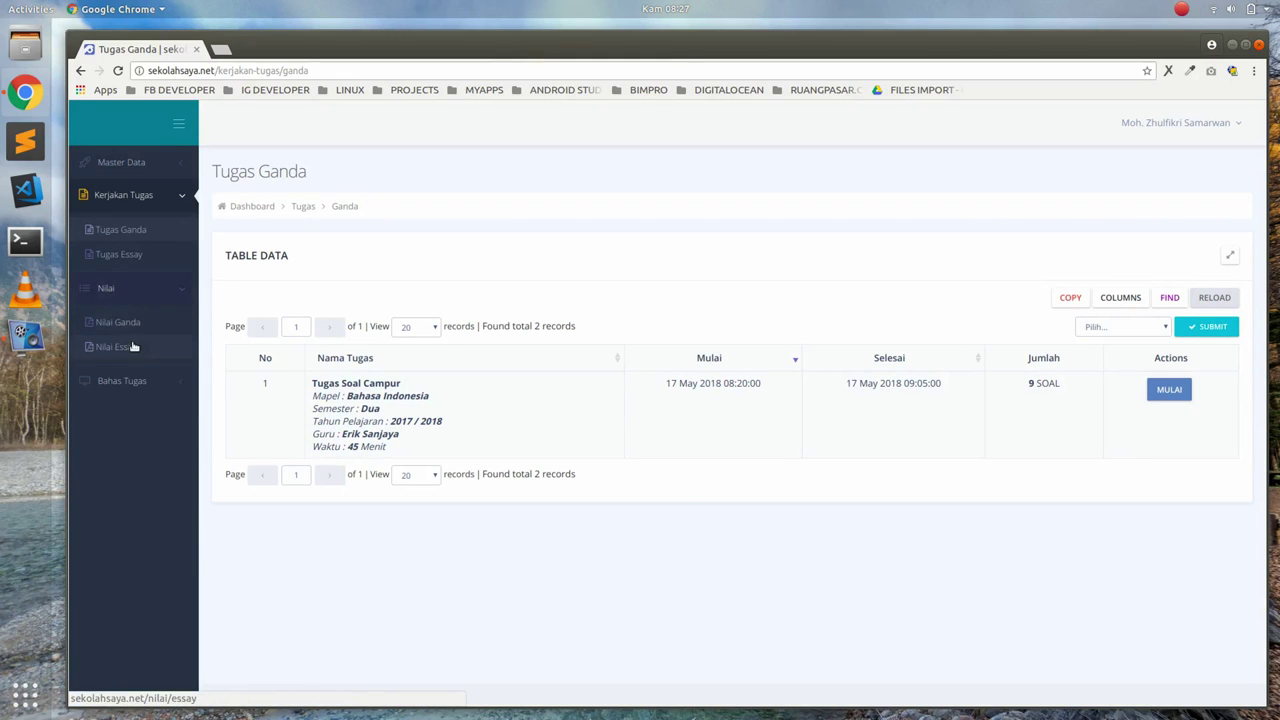
click(127, 322)
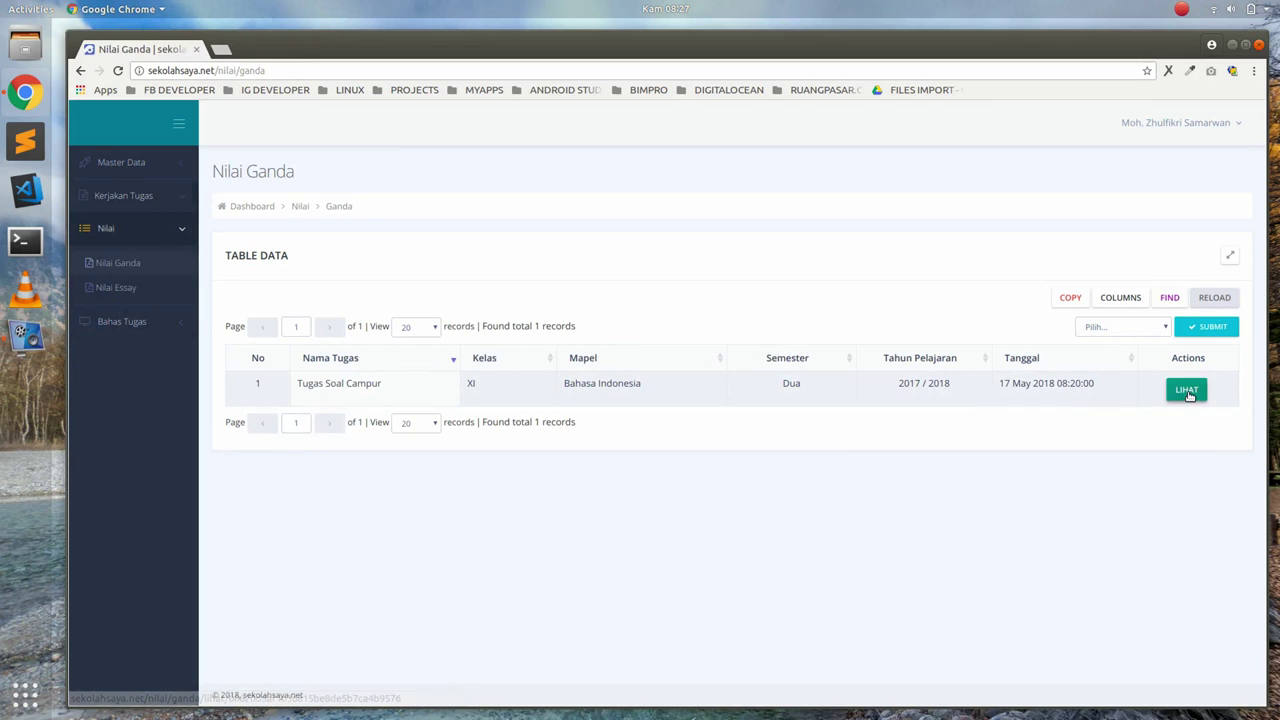
click(1187, 392)
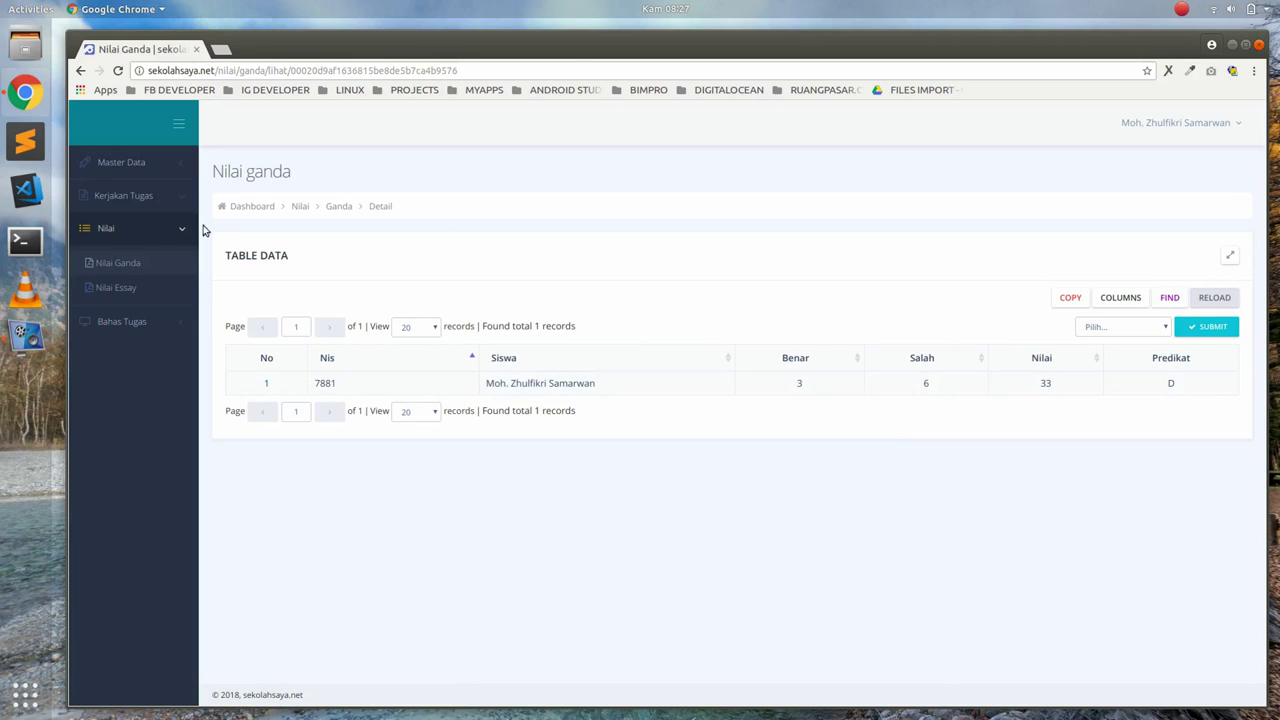
click(106, 289)
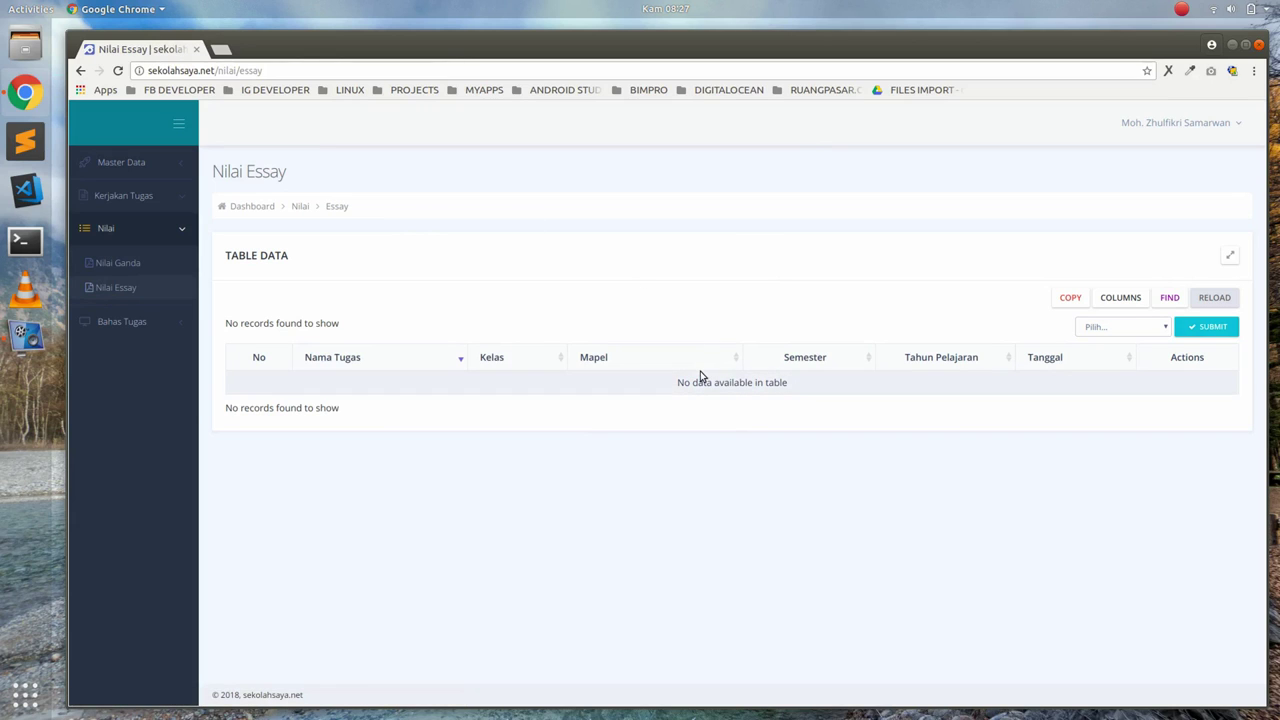
click(1228, 129)
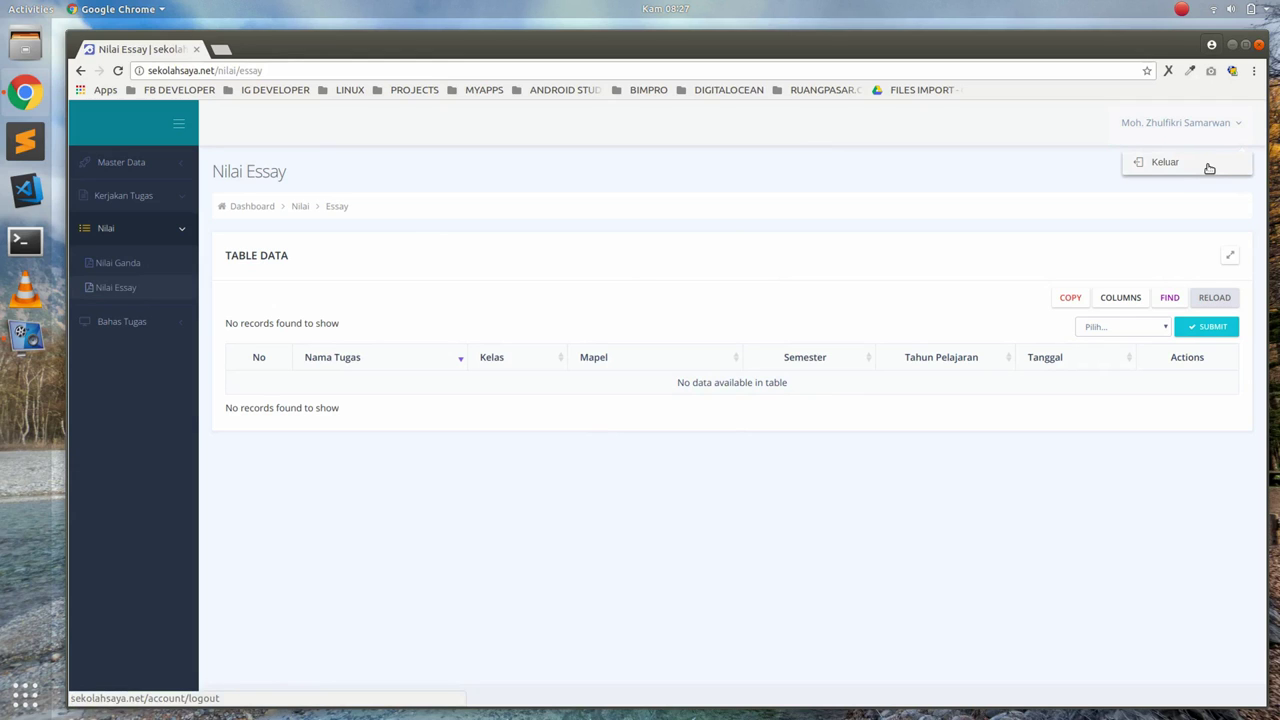
Sign out and log back in with the other student's user ID and password
click(1209, 168)
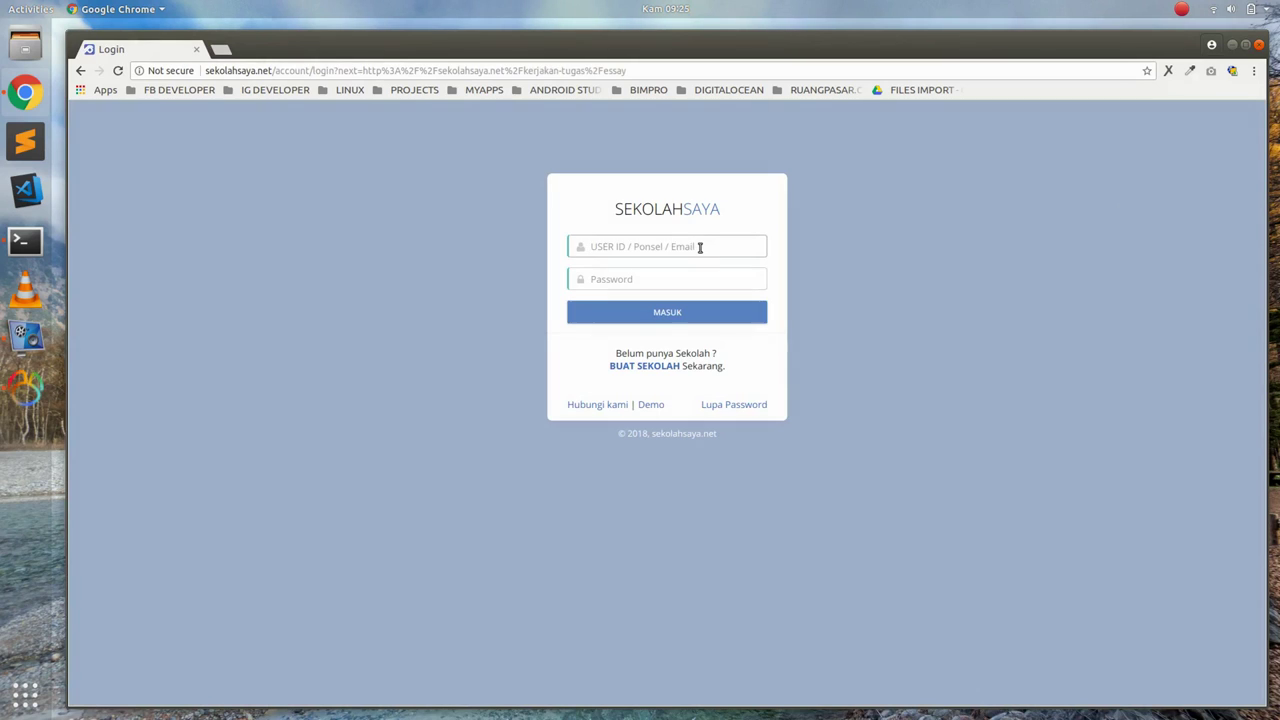
text(7889)
key(Tab)
text(12345)
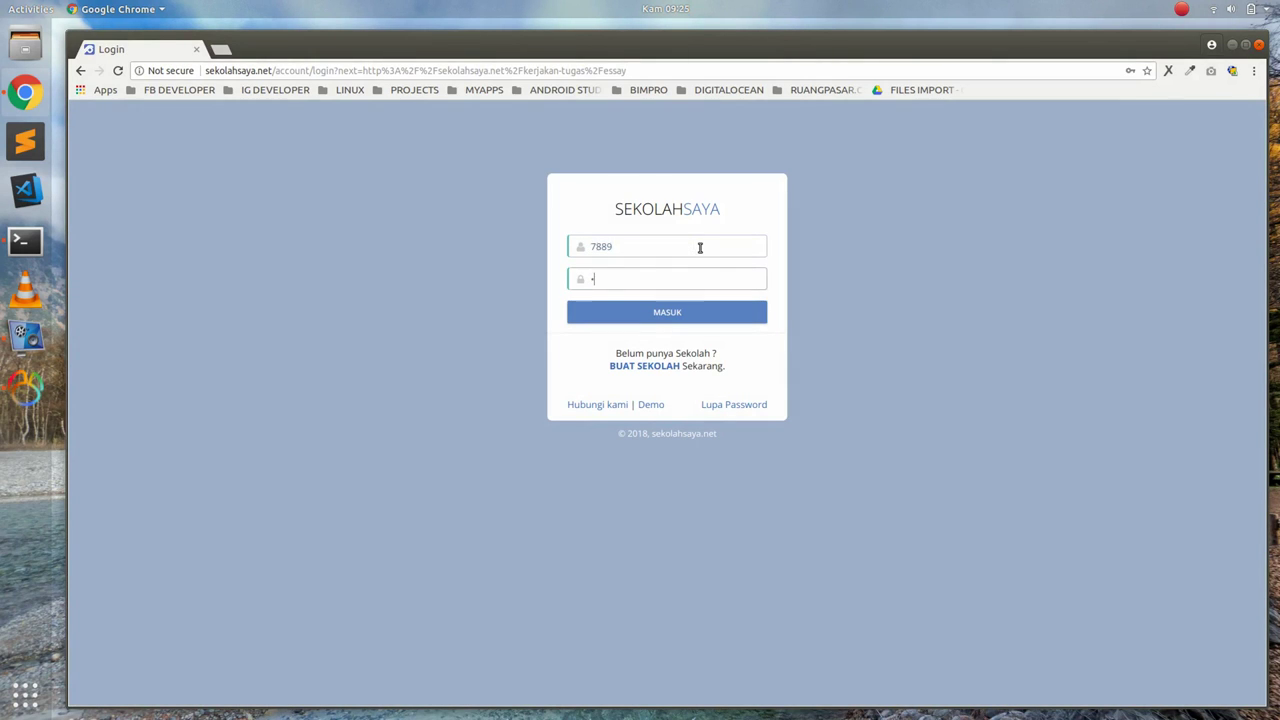
key(Return)
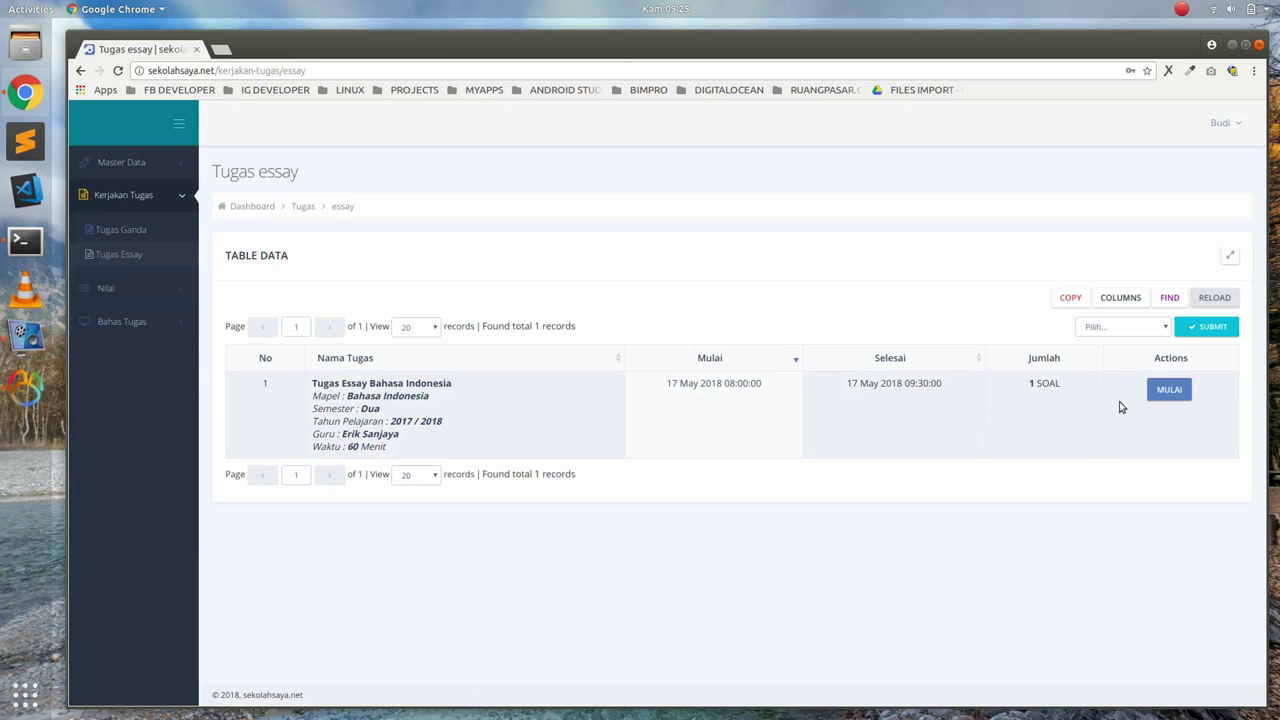
Start the Tugas Essay Bahasa Indonesia quiz and save the site owner's name as question 1's answer
click(1169, 391)
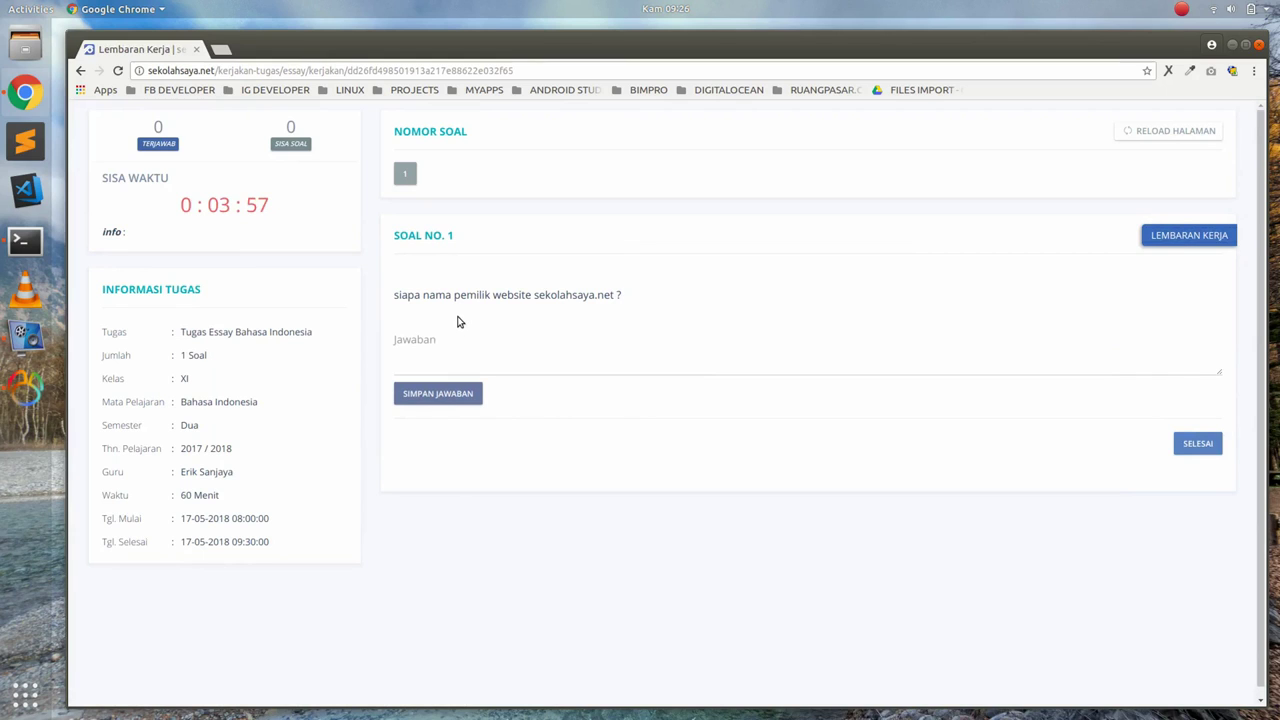
click(465, 360)
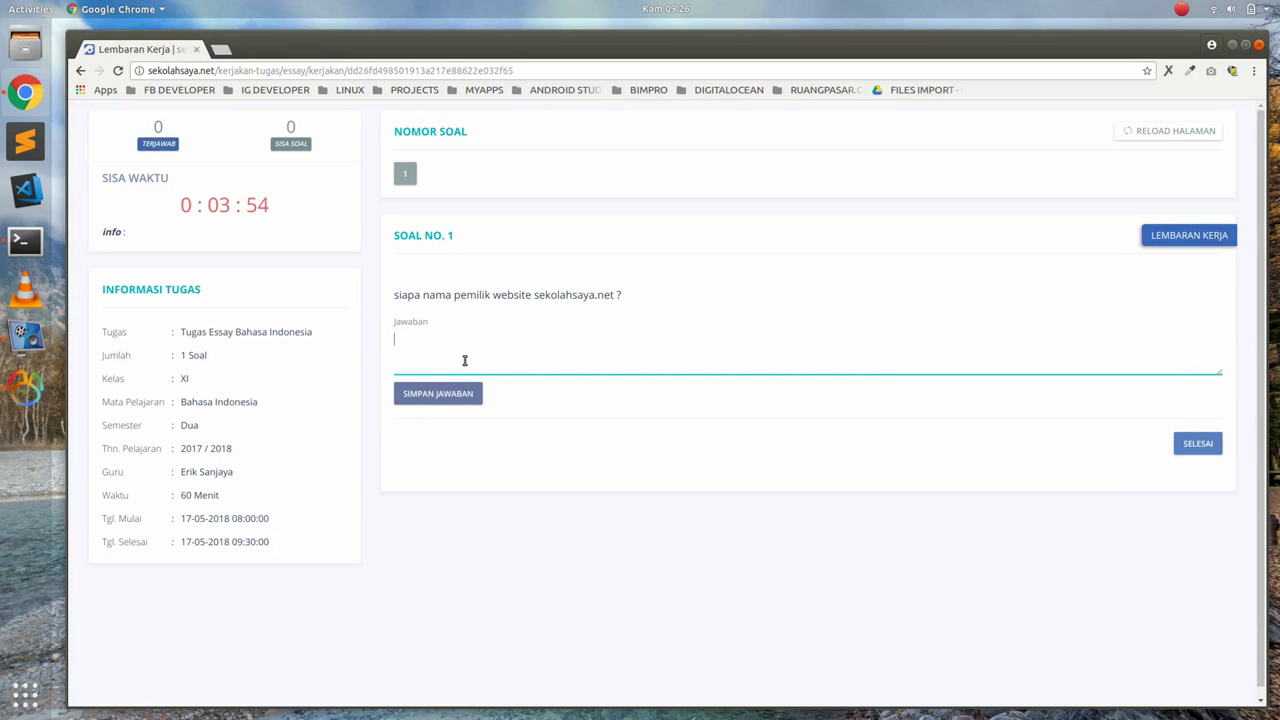
text(Erik)
click(457, 393)
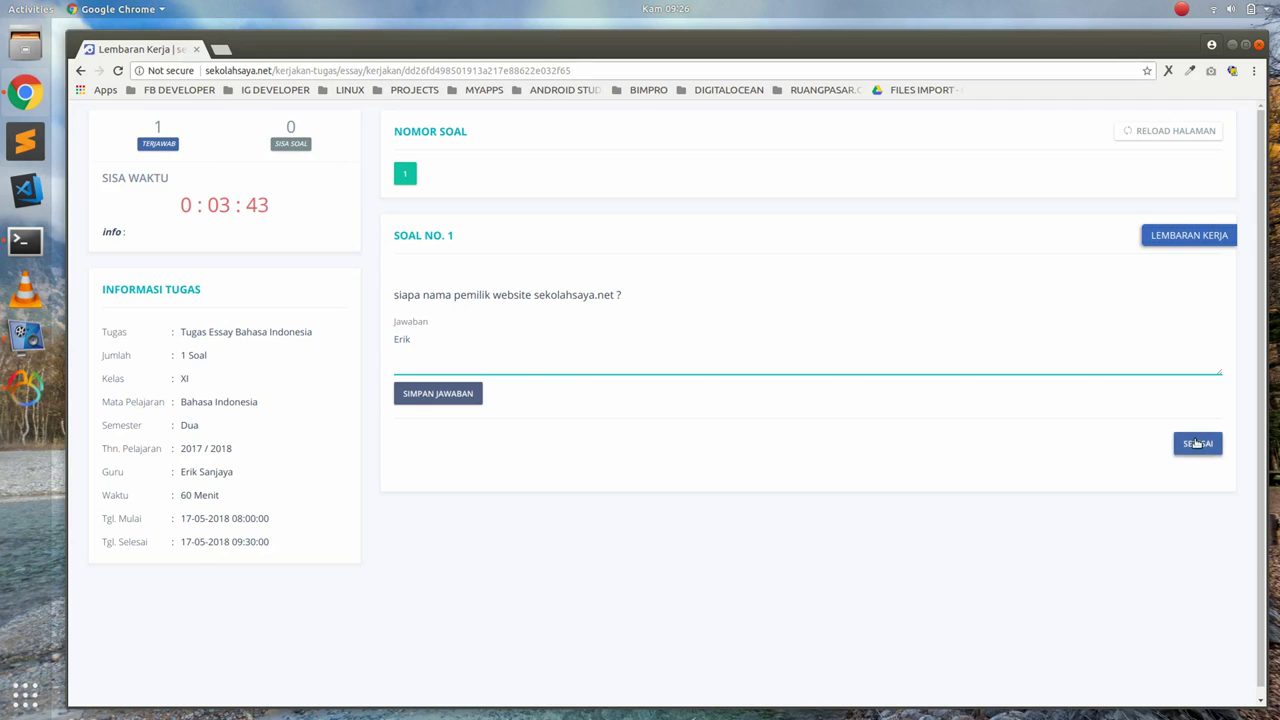
Finish and submit the essay task, then expand the Nilai grades menu
click(1197, 443)
click(712, 476)
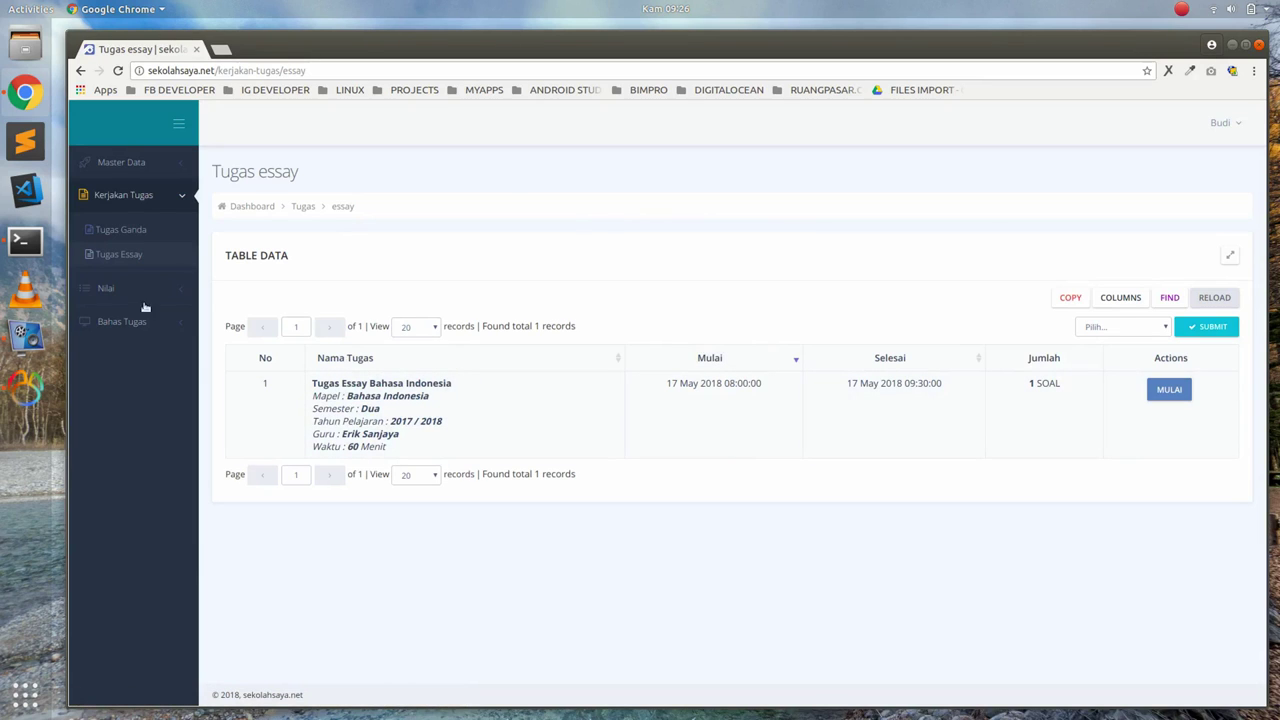
click(106, 290)
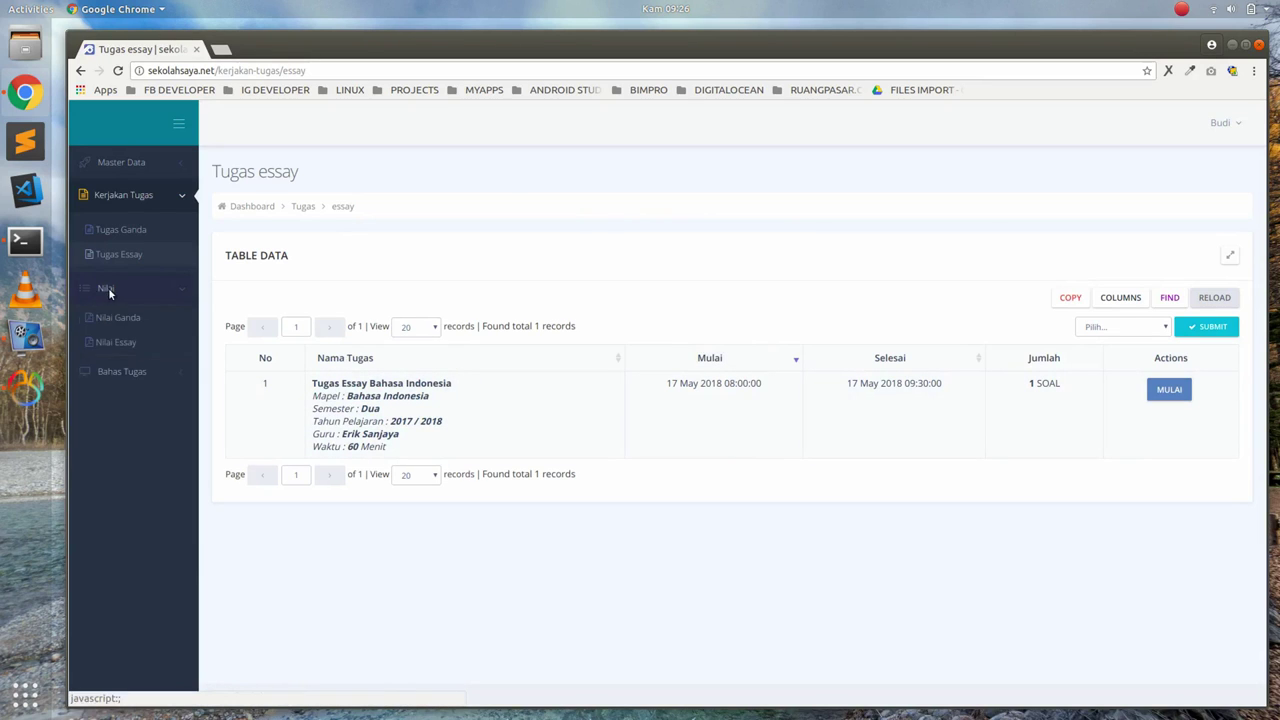
View the still-empty Nilai Essay details for Tugas Essay Bahasa Indonesia, then open the account menu
click(127, 348)
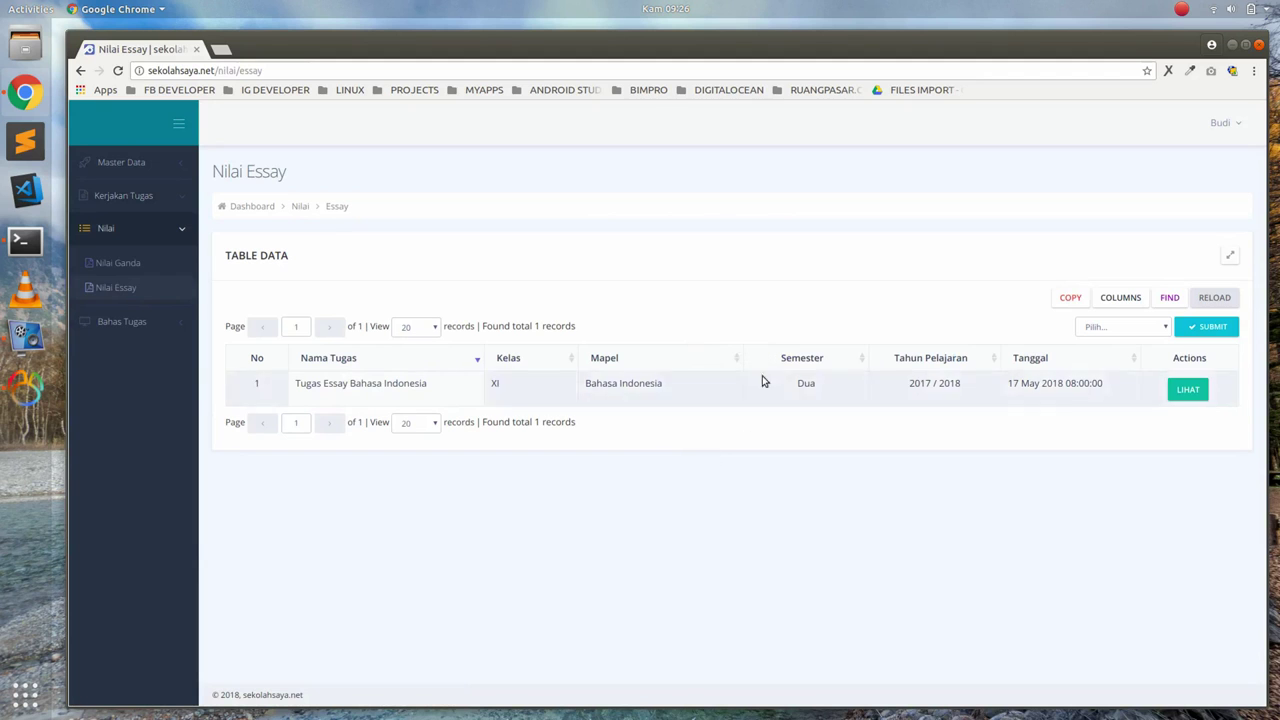
click(1186, 390)
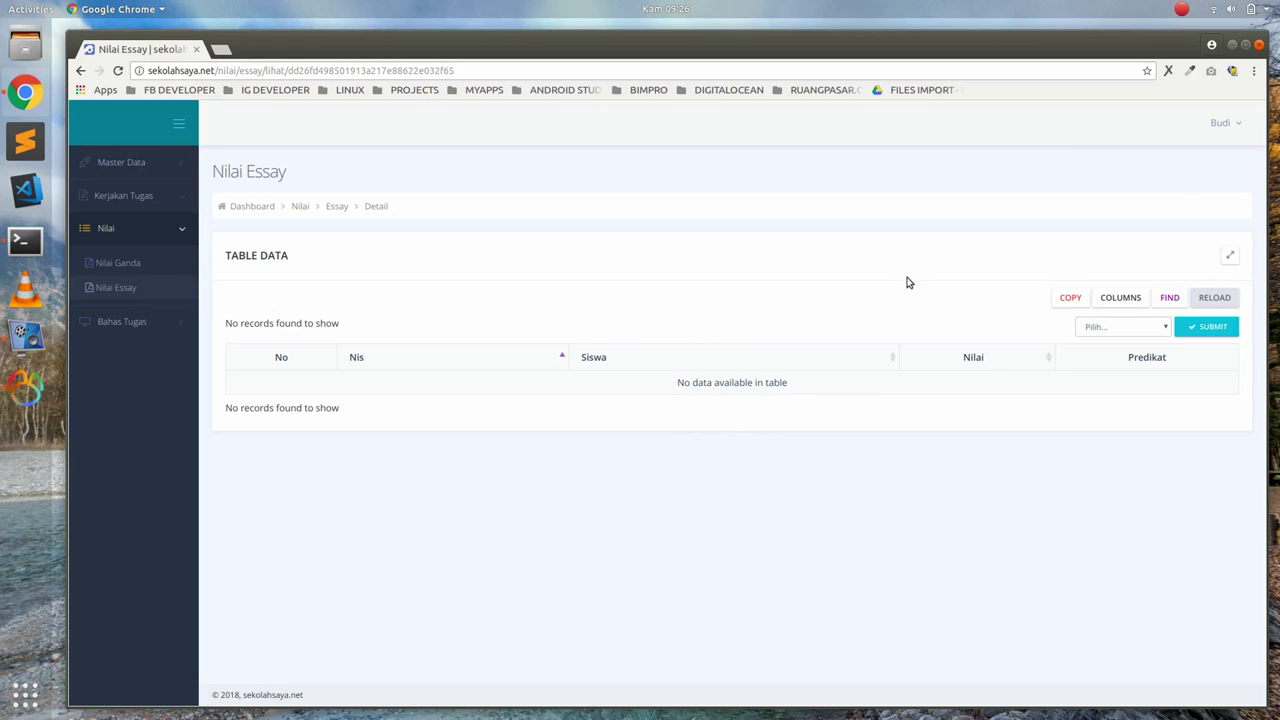
click(1221, 124)
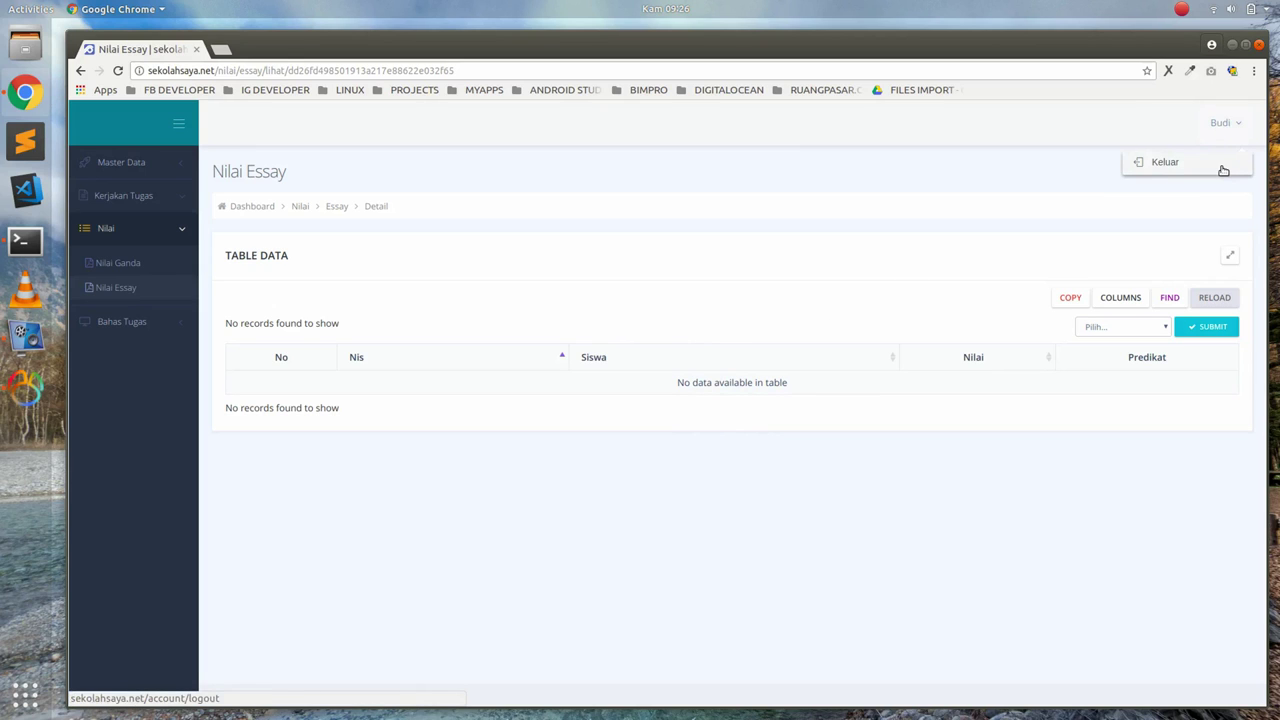
Sign out, log in with the teacher's e-mail and password, and open the essay task for correction
click(1222, 168)
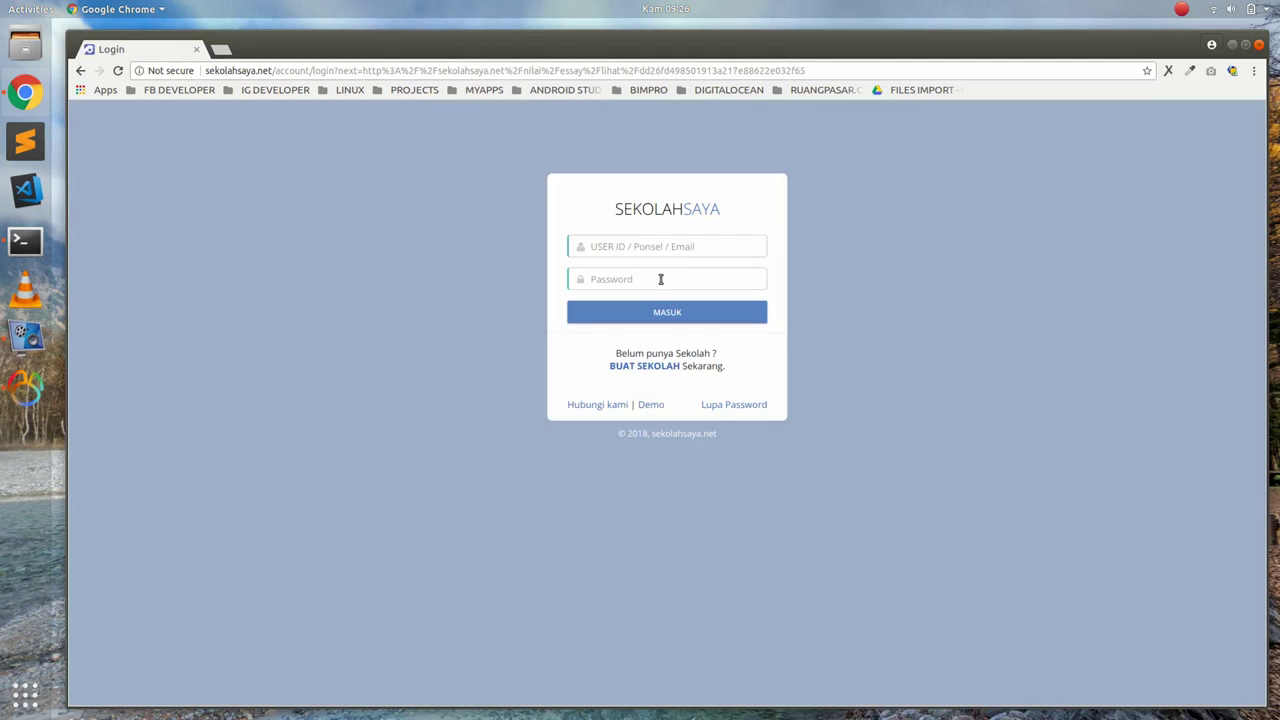
click(650, 246)
text(eri)
key(BackSpace)
key(BackSpace)
key(BackSpace)
key(Tab)
text(•••)
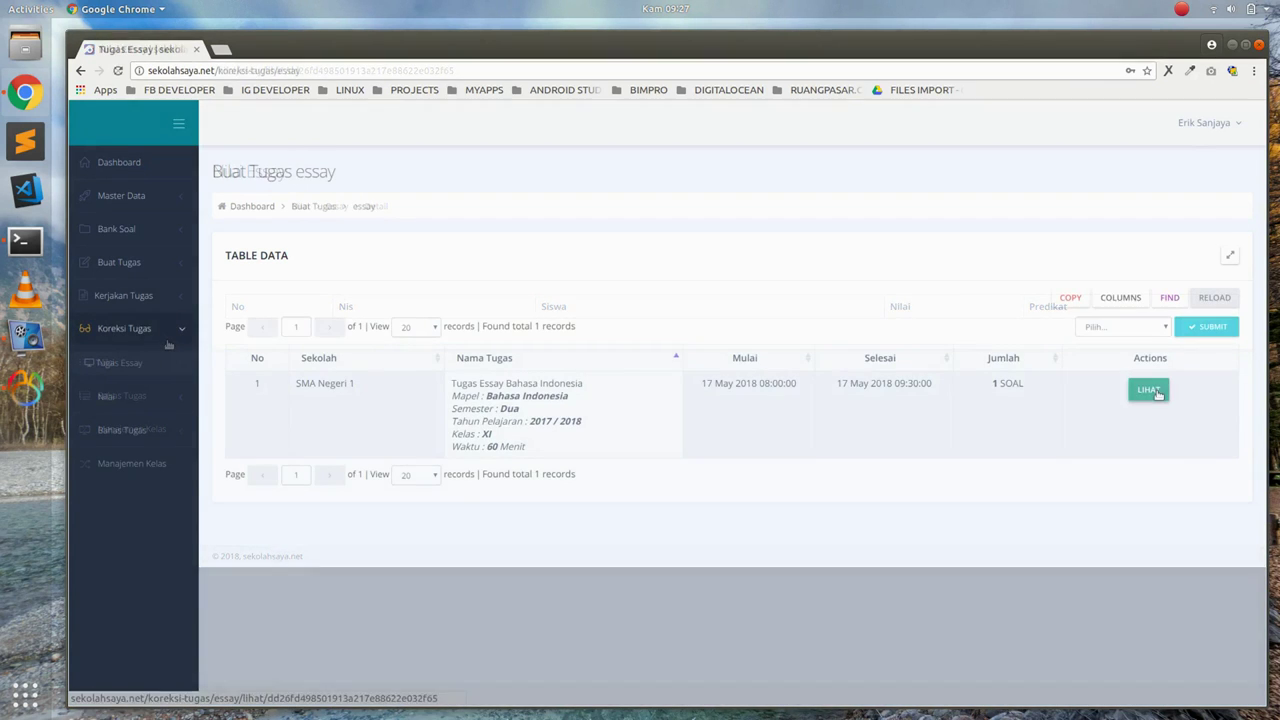
click(1156, 393)
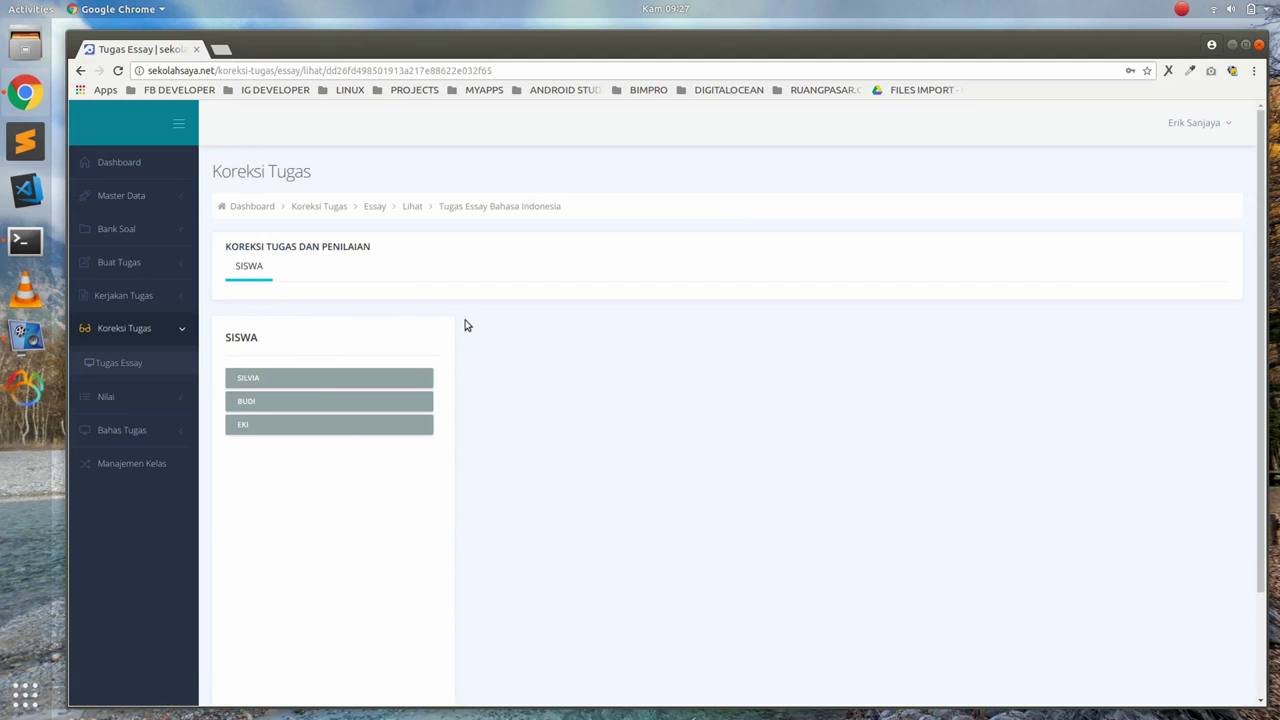
Grade BUDI's essay answer with a score of 50
scroll(477, 340, down, 1)
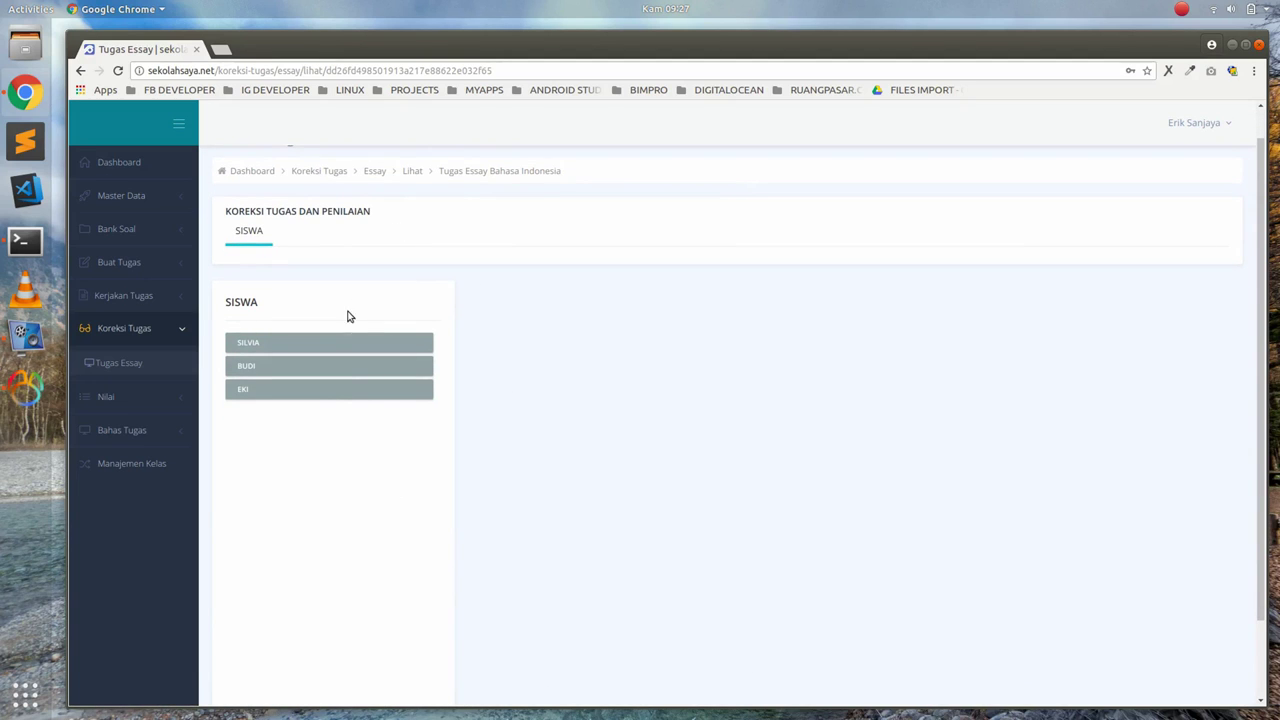
click(347, 367)
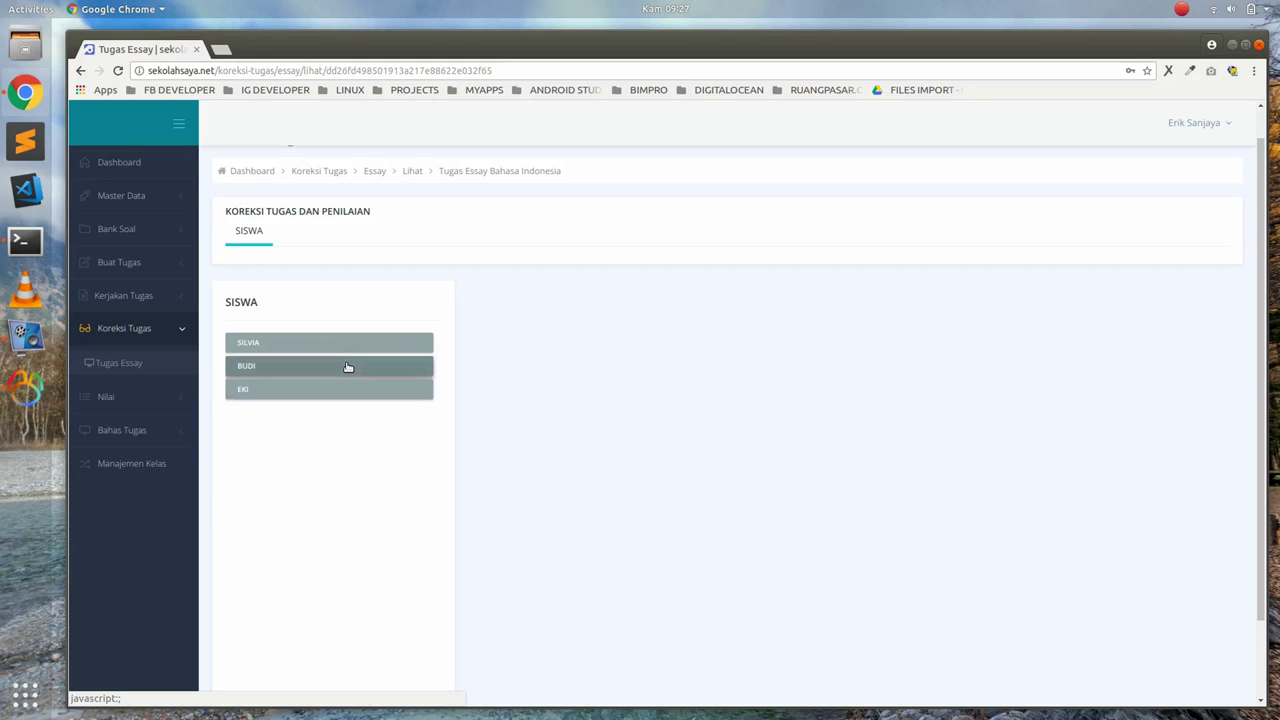
scroll(437, 538, down, 1)
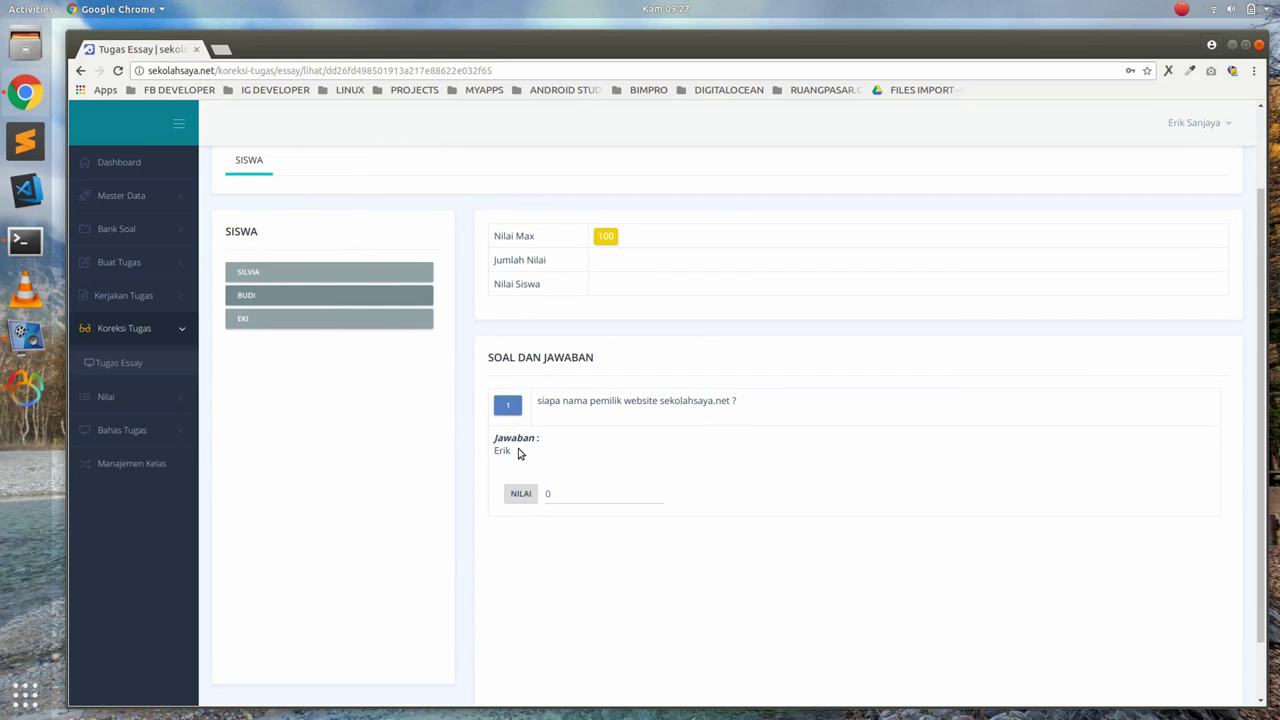
click(566, 493)
key(BackSpace)
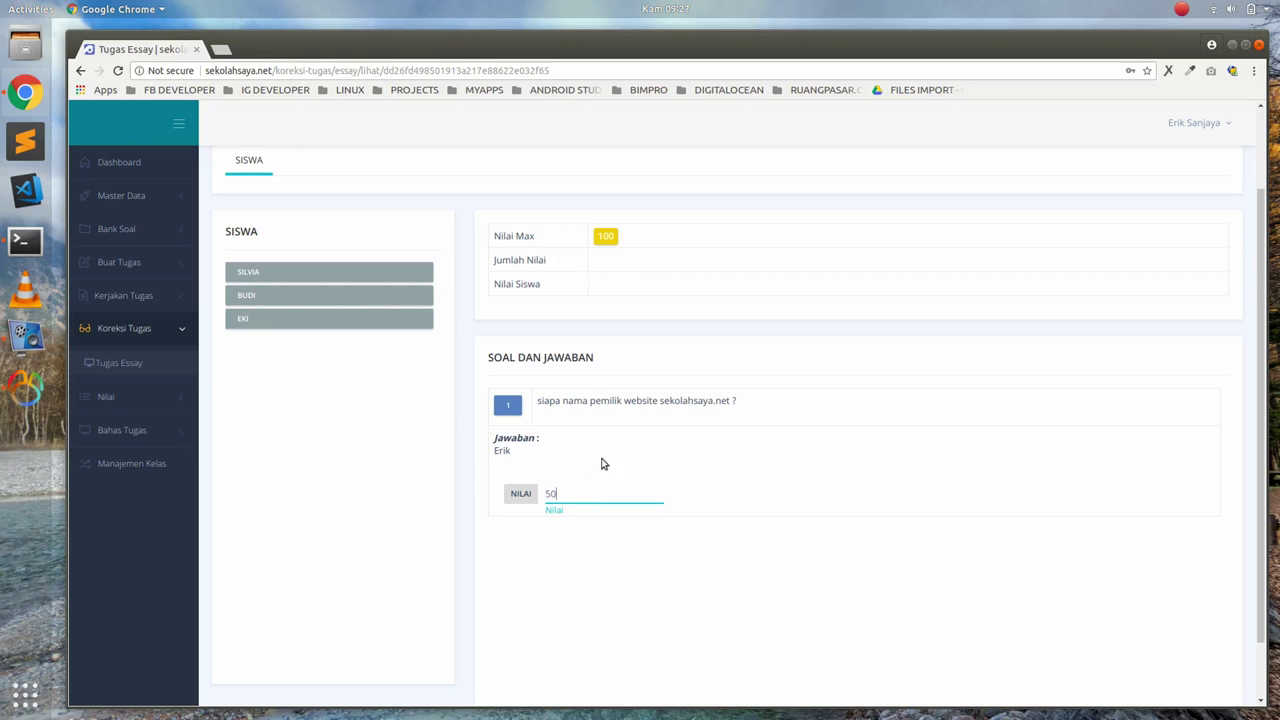
click(622, 313)
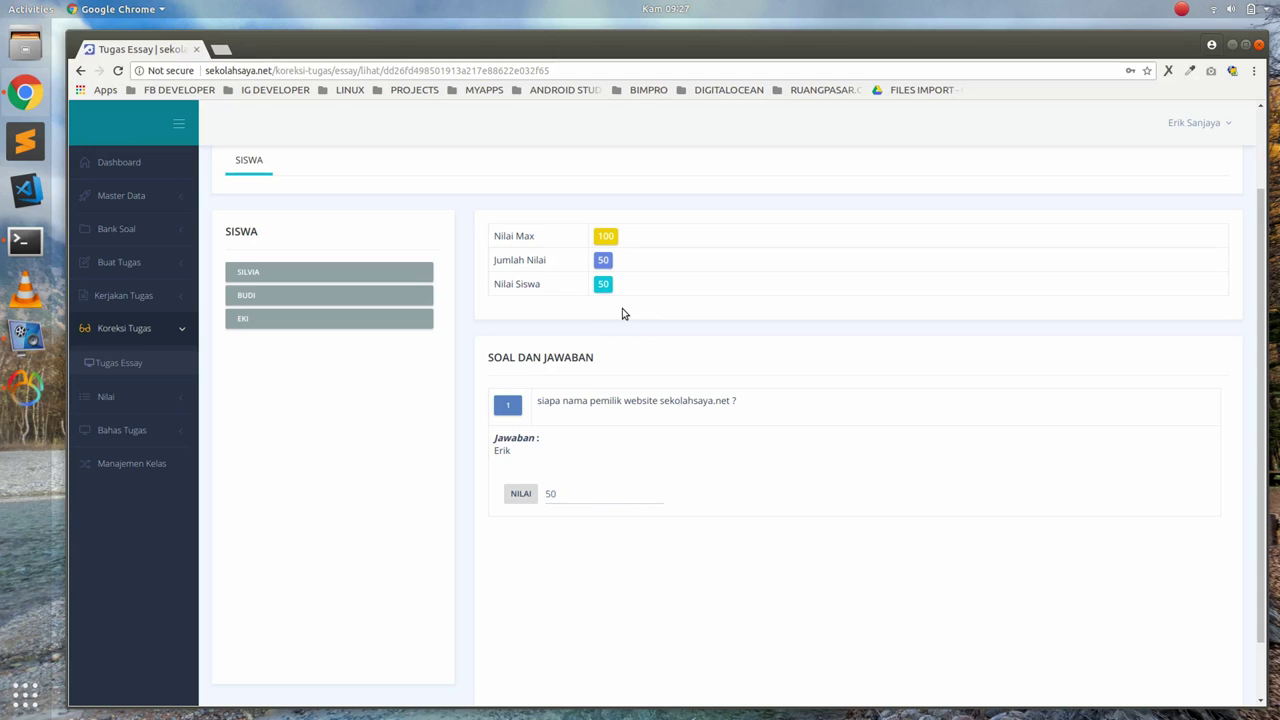
Open the first listed student's submission to check it
scroll(677, 510, down, 1)
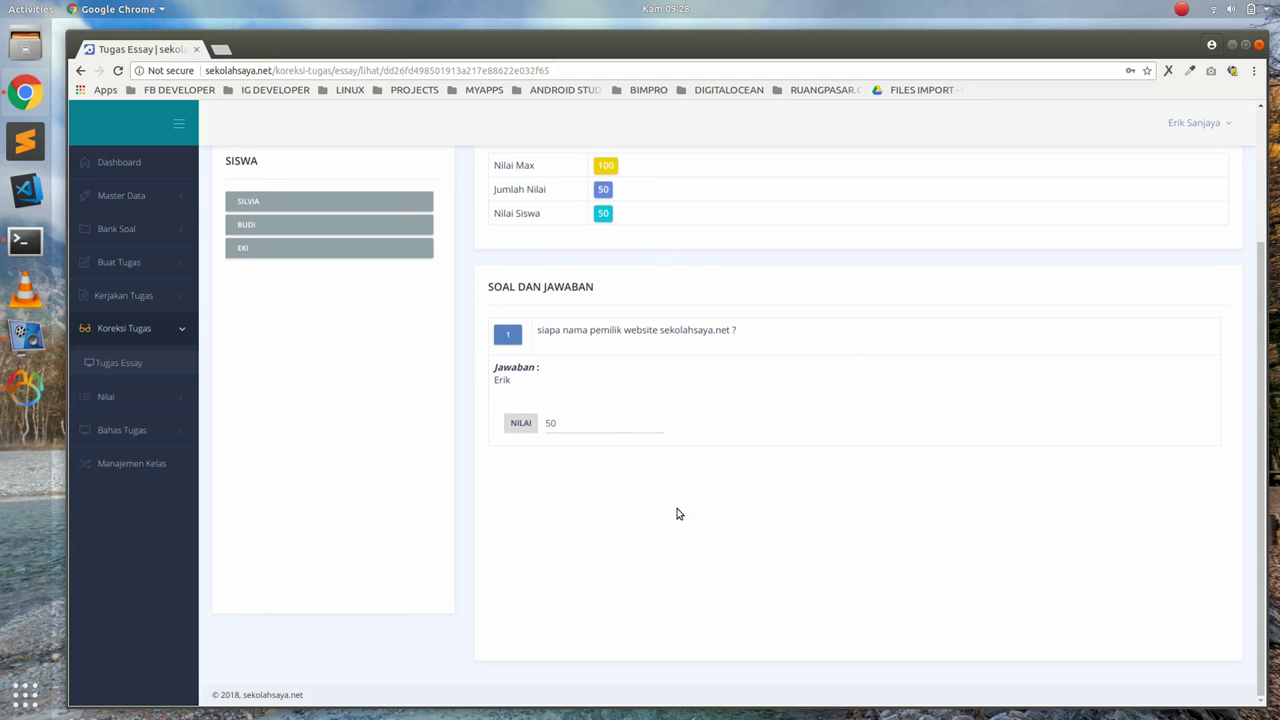
scroll(677, 514, up, 2)
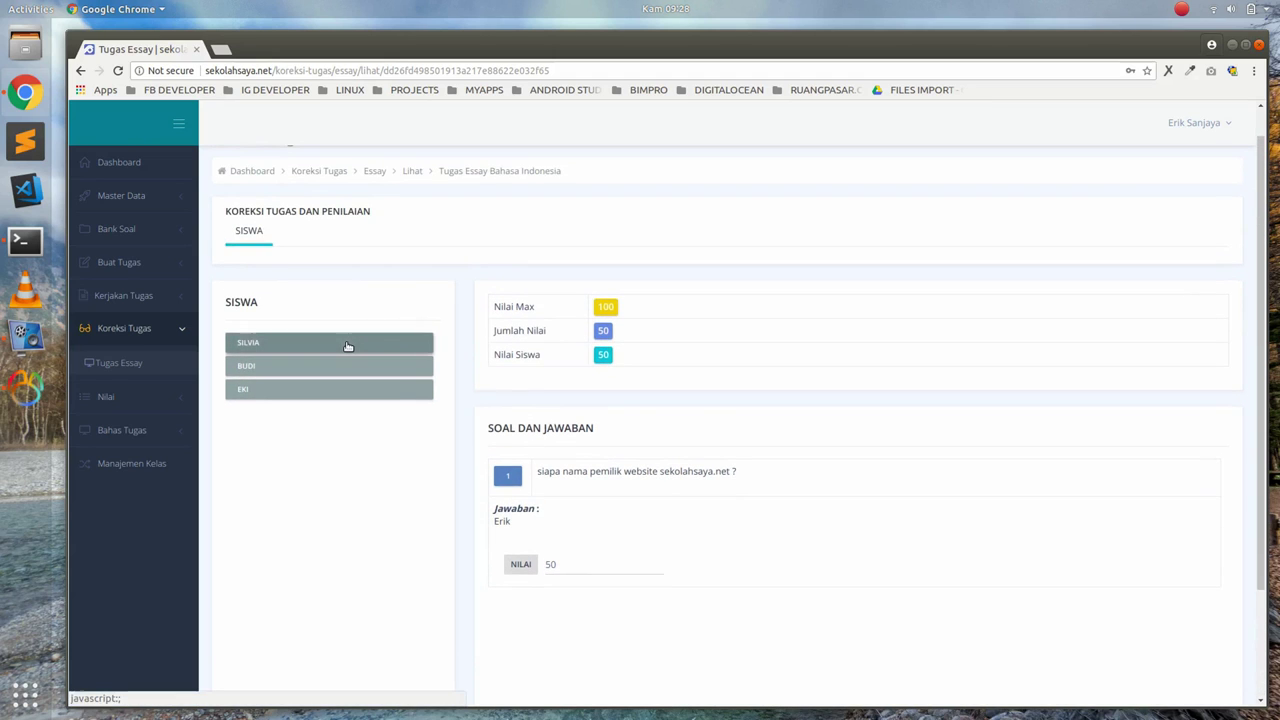
click(348, 347)
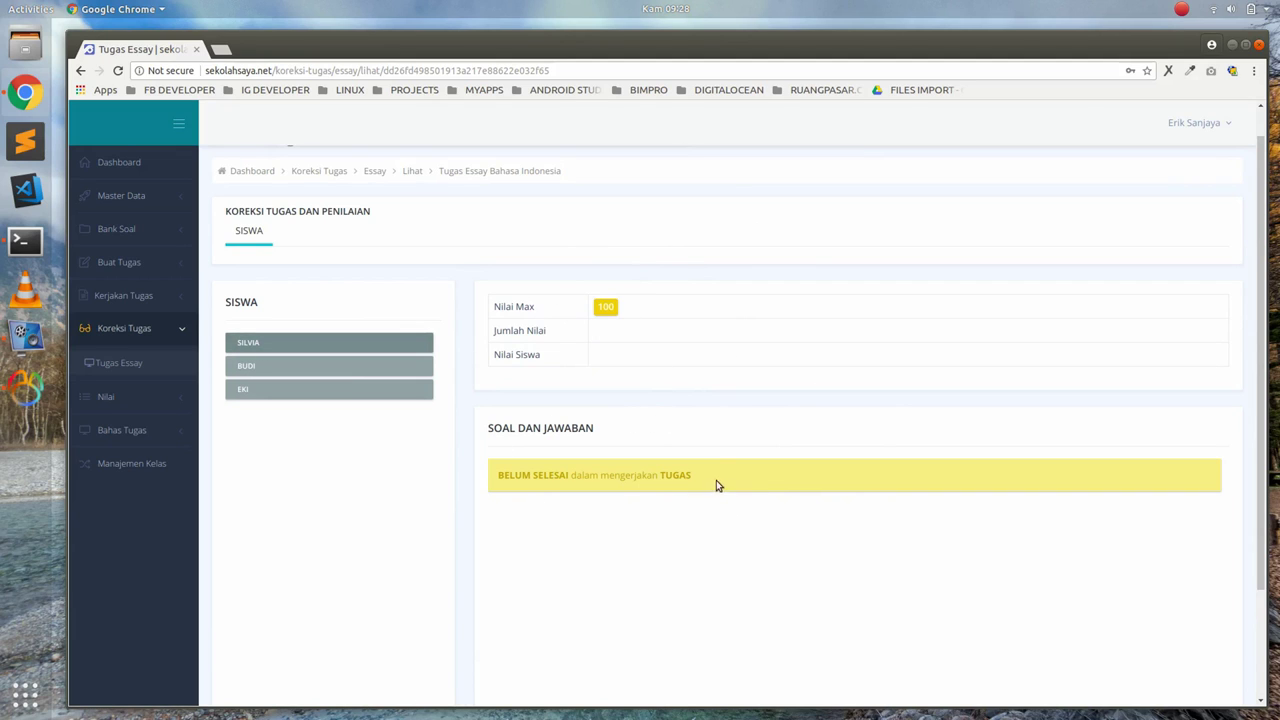
Recheck the students' submissions, then view Nilai Essay details showing score 50 with predikat D
click(374, 390)
click(386, 366)
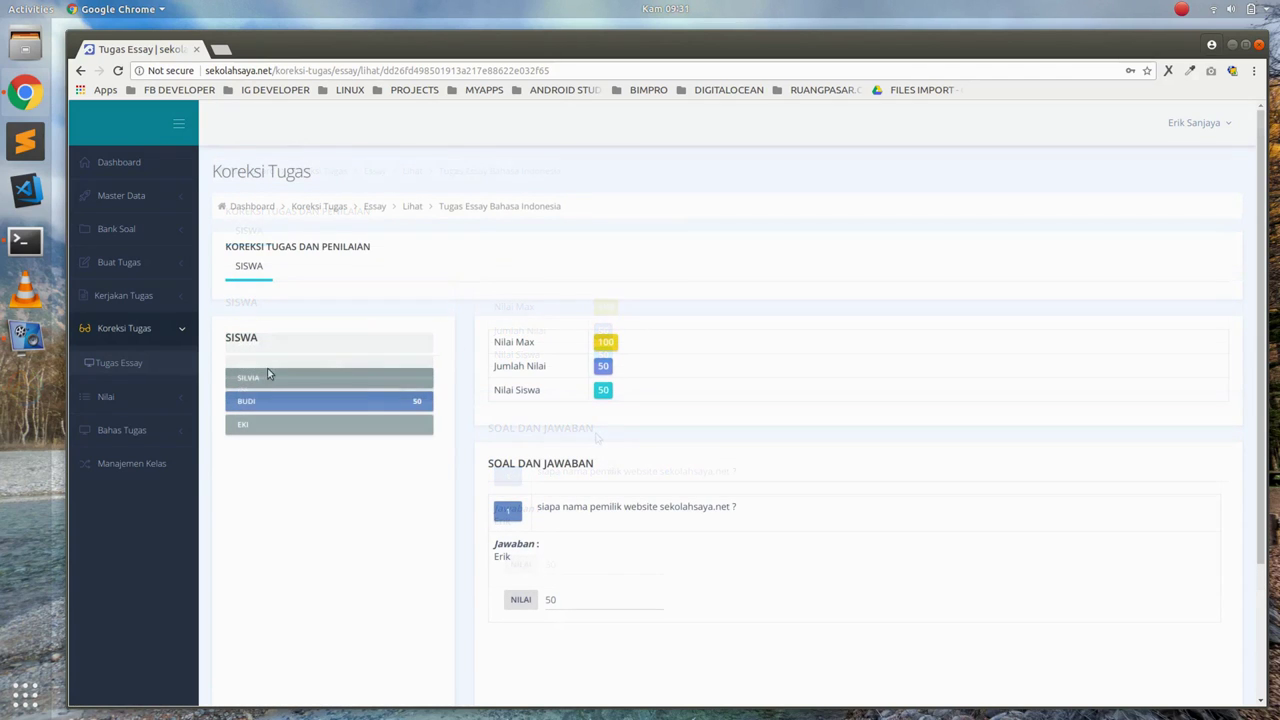
click(157, 400)
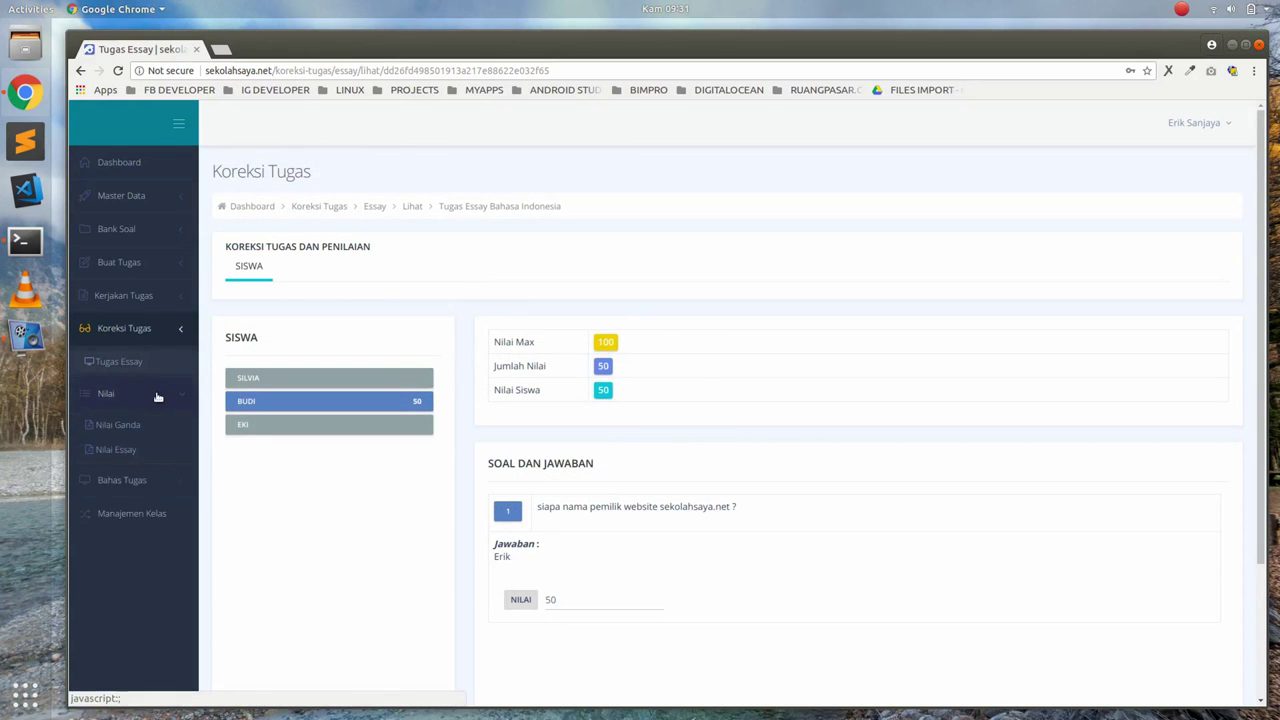
click(141, 428)
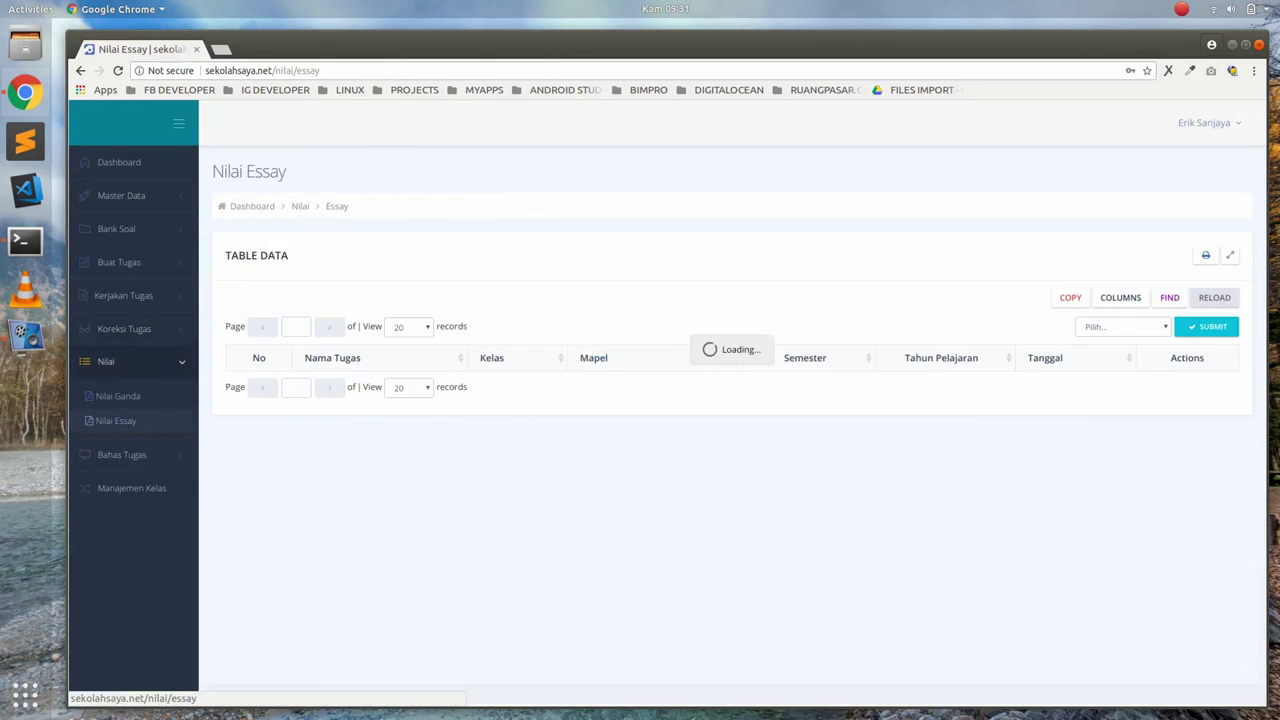
click(1178, 390)
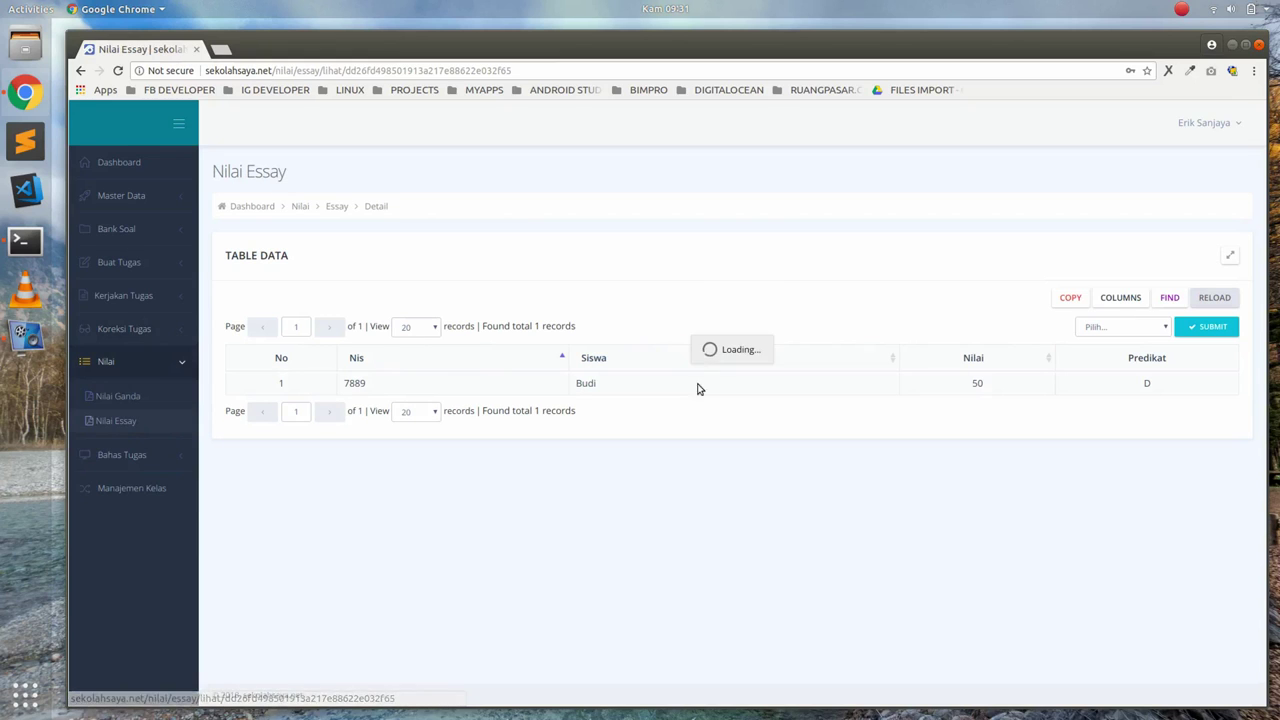